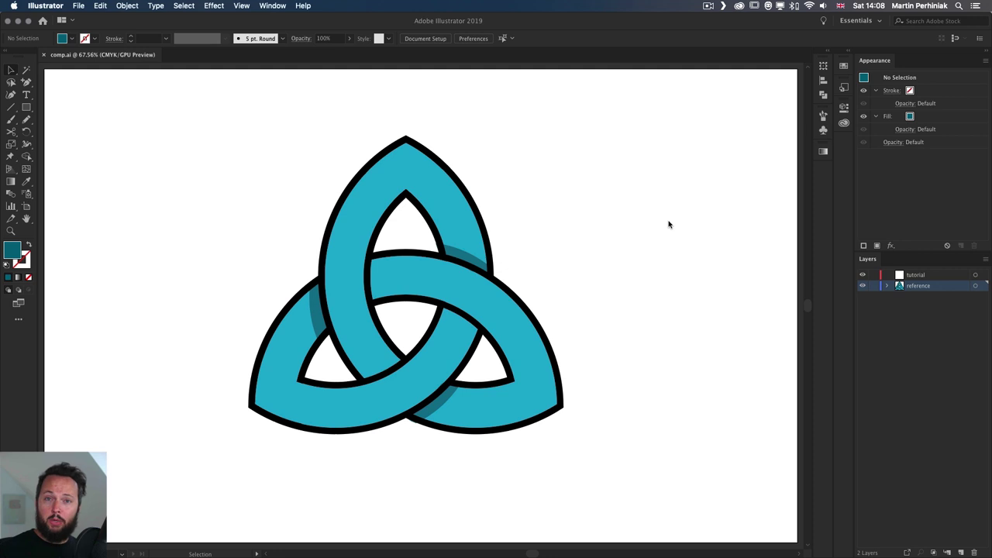
- Shrink the reference triquetra to about two-thirds, move it to the upper left, and lock its layer
key("super+Tab")
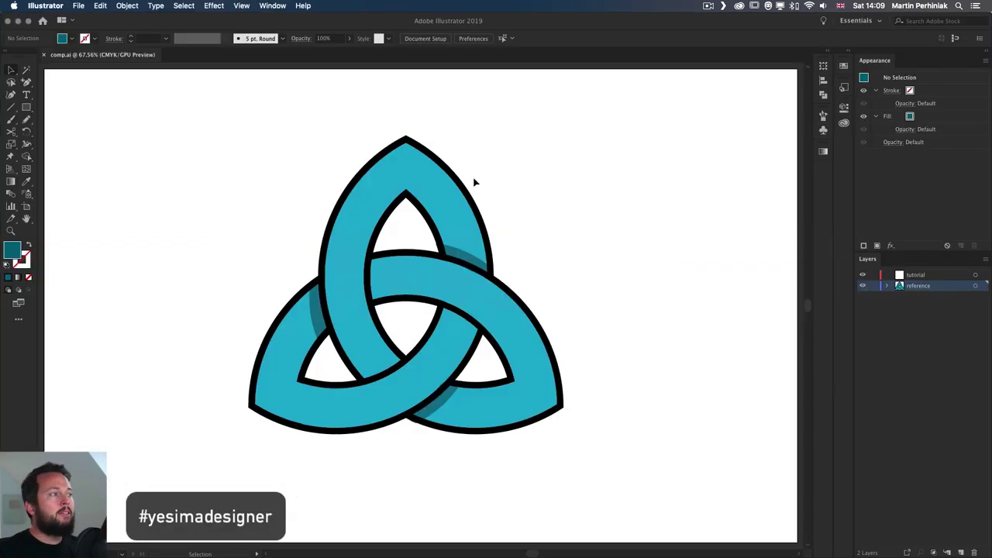
left_click(321, 301)
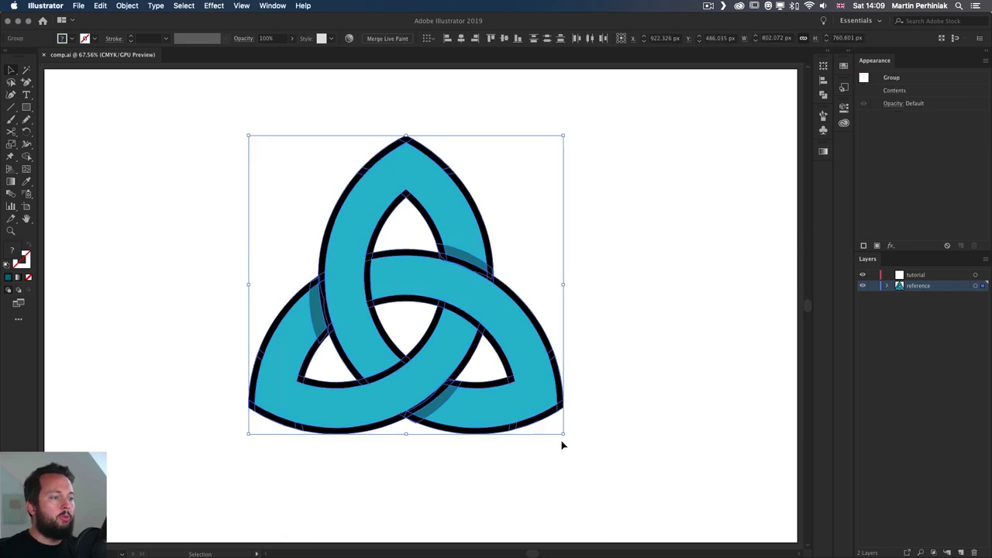
left_click_drag(564, 432, 438, 350)
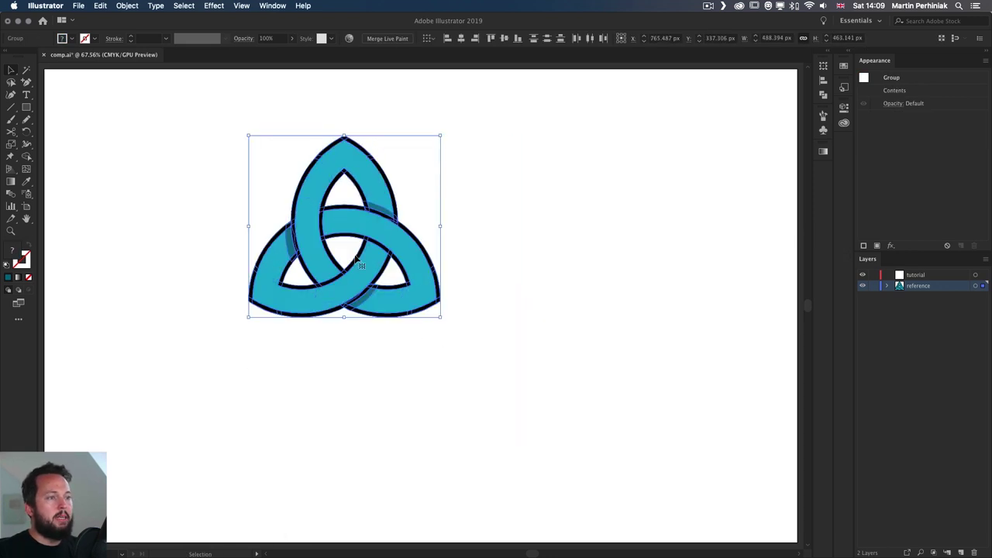
left_click_drag(321, 219, 179, 184)
left_click(412, 249)
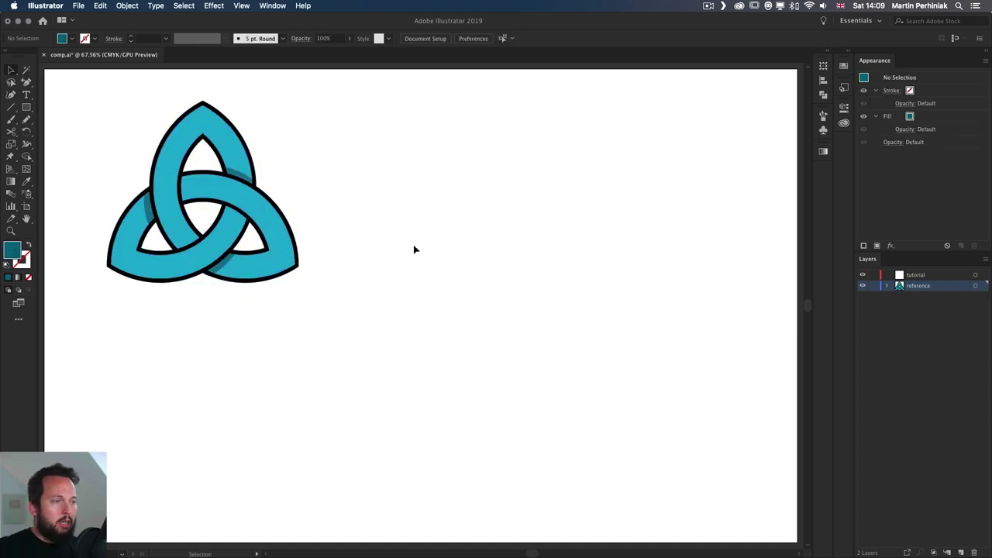
left_click(873, 286)
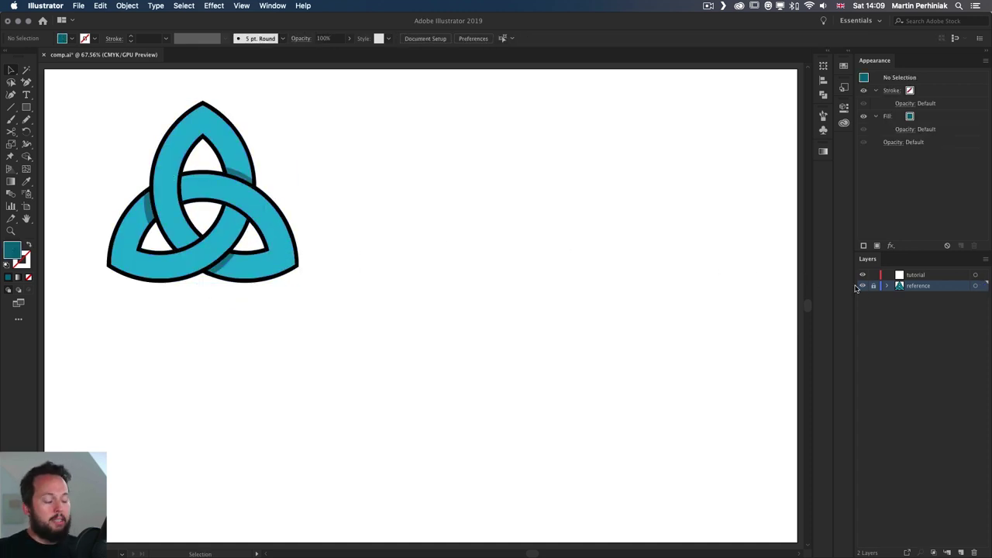
- Draw a large circle on the tutorial layer and give it the reference's light cyan colour
key("l")
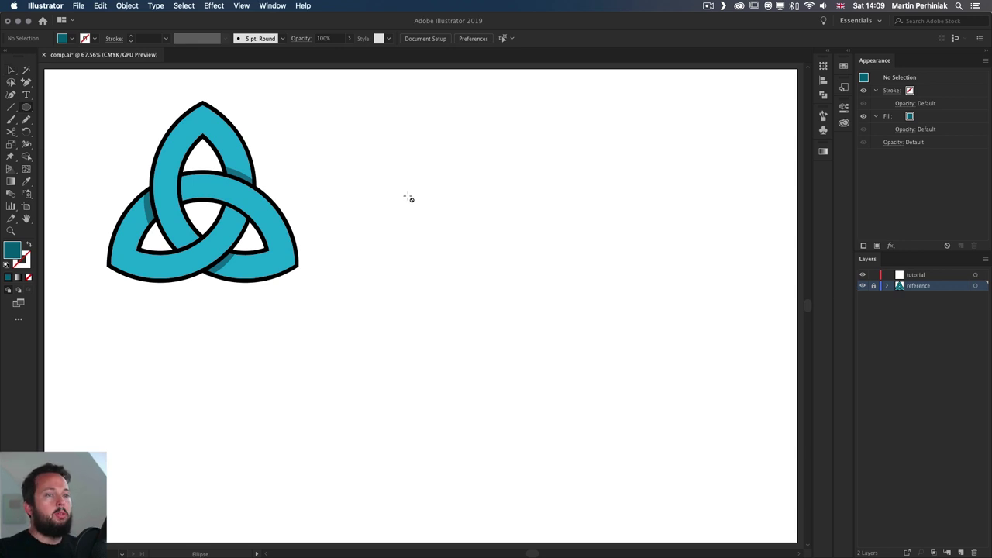
left_click(940, 276)
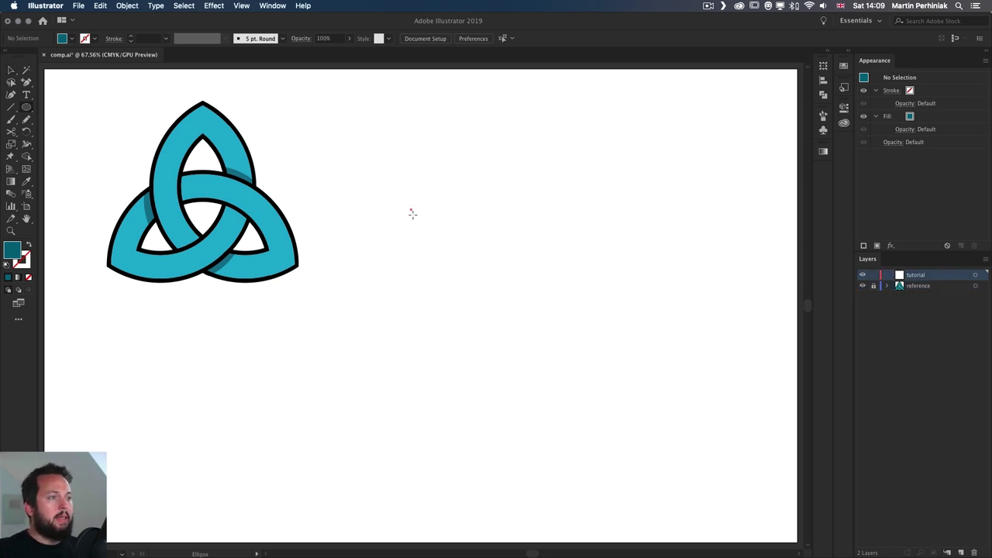
left_click_drag(410, 210, 568, 418)
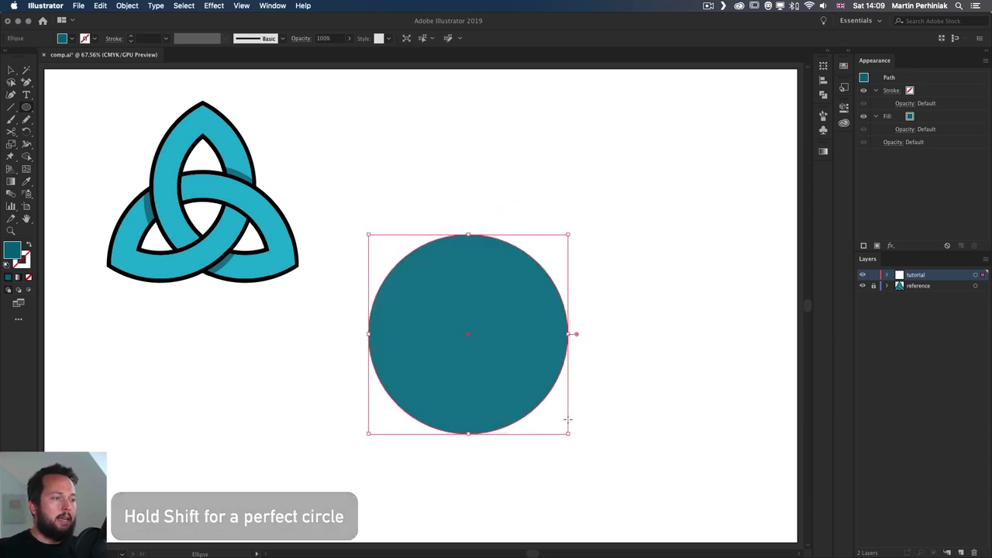
key("v")
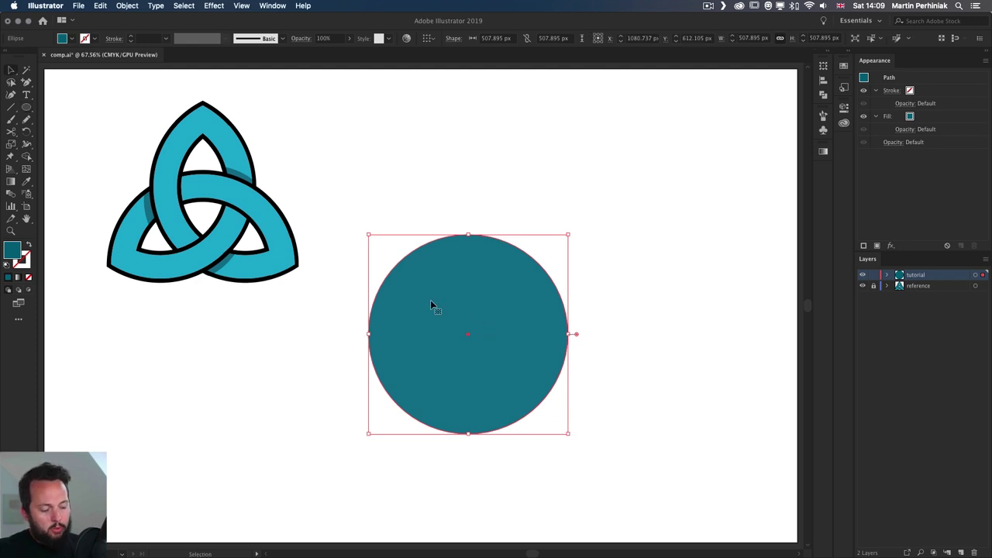
key("i")
left_click(257, 219)
- Move the cyan to the circle's stroke, with no fill, and set the stroke weight to 35 mm
key("v")
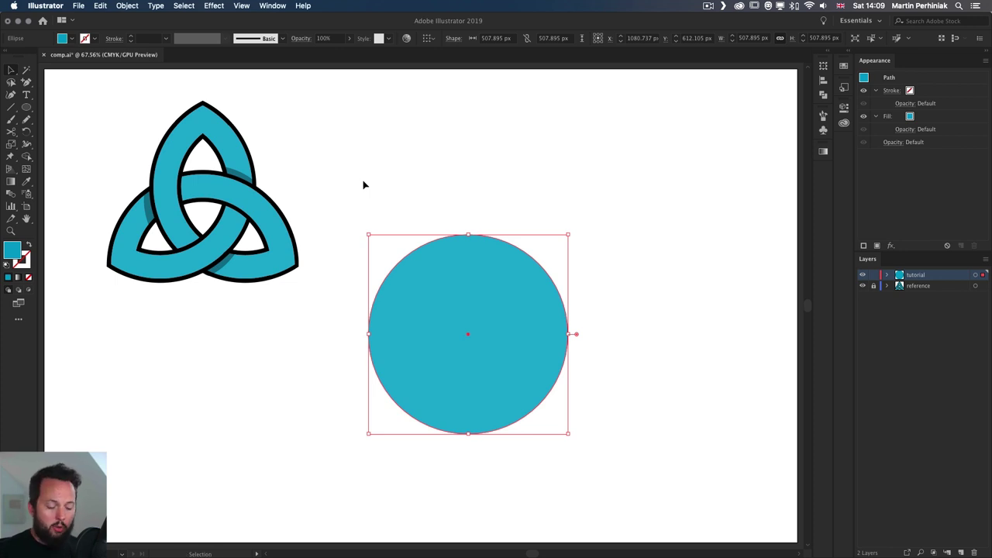
key("shift+x")
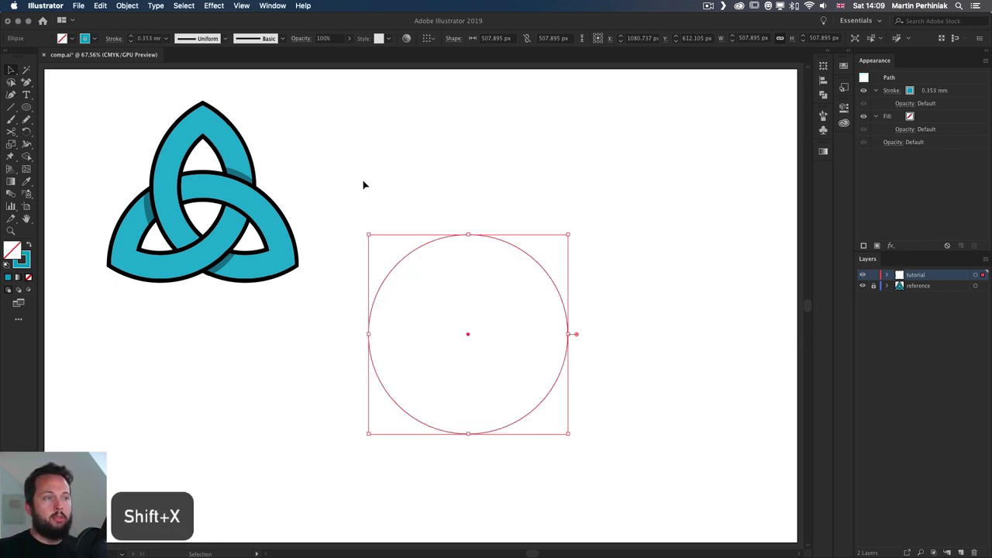
left_click(136, 38)
type("30")
key("Return")
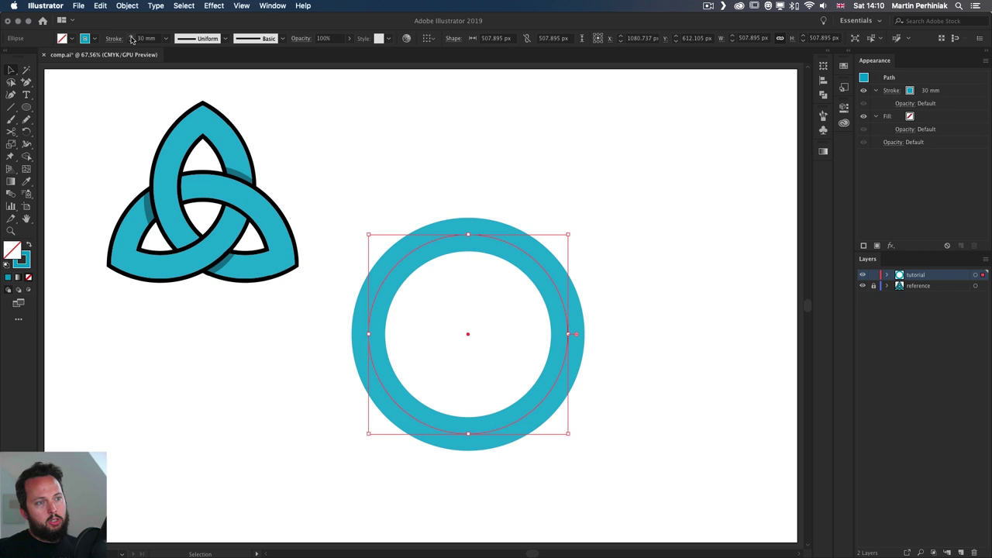
left_click(132, 37, "shift")
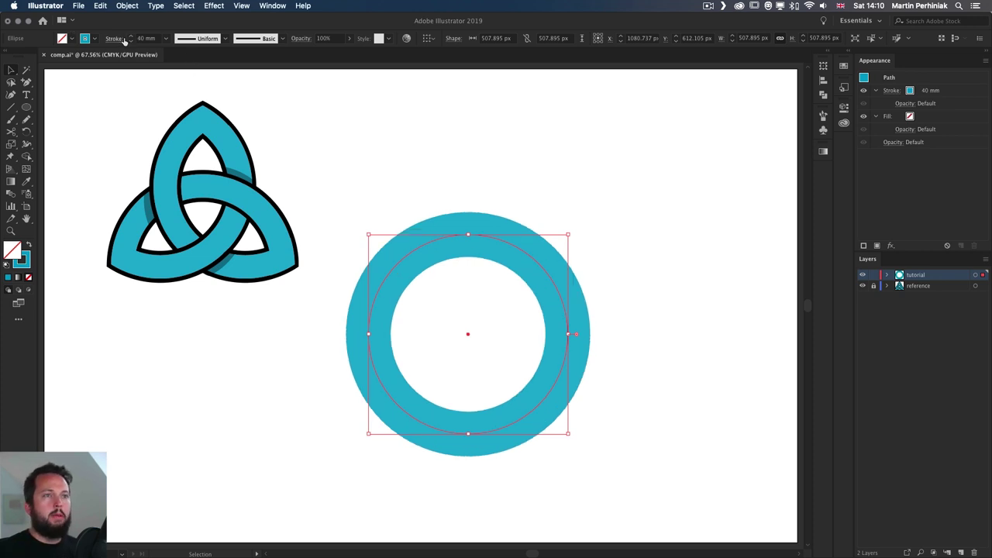
left_click(131, 41)
left_click(132, 41)
left_click(132, 41)
left_click(132, 41)
left_click(132, 41)
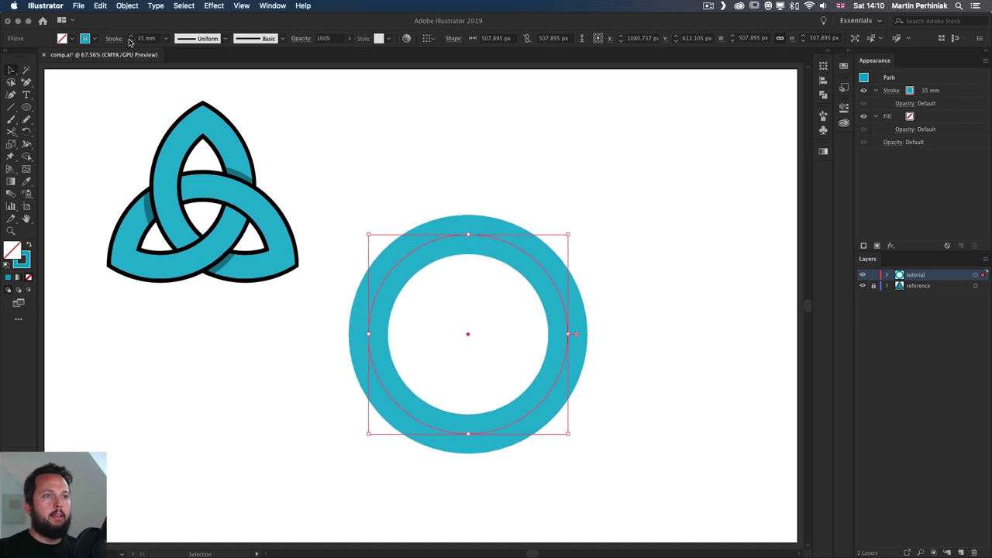
- Nudge the ring slightly and give it a second, black stroke in the Appearance panel
left_click_drag(479, 237, 467, 246)
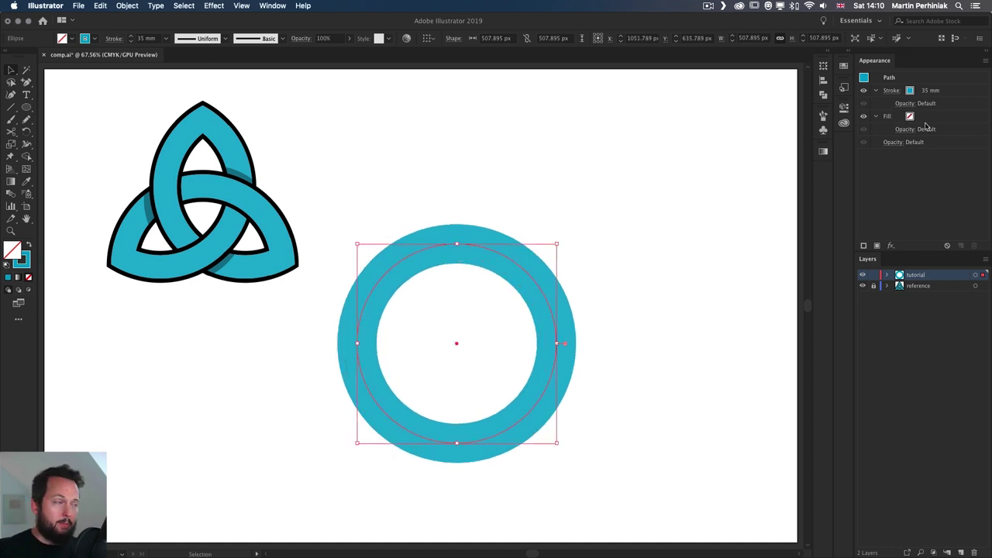
left_click(863, 245)
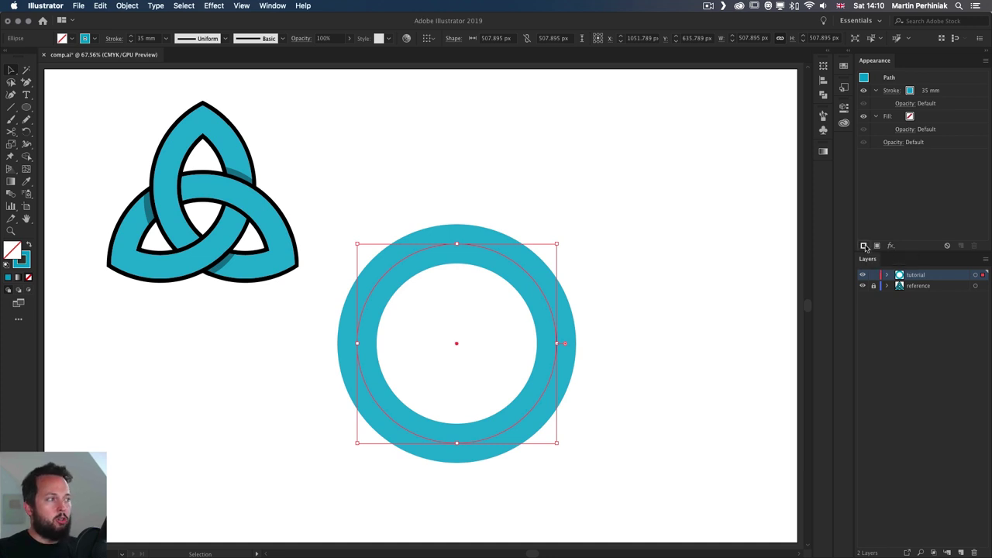
left_click(937, 118)
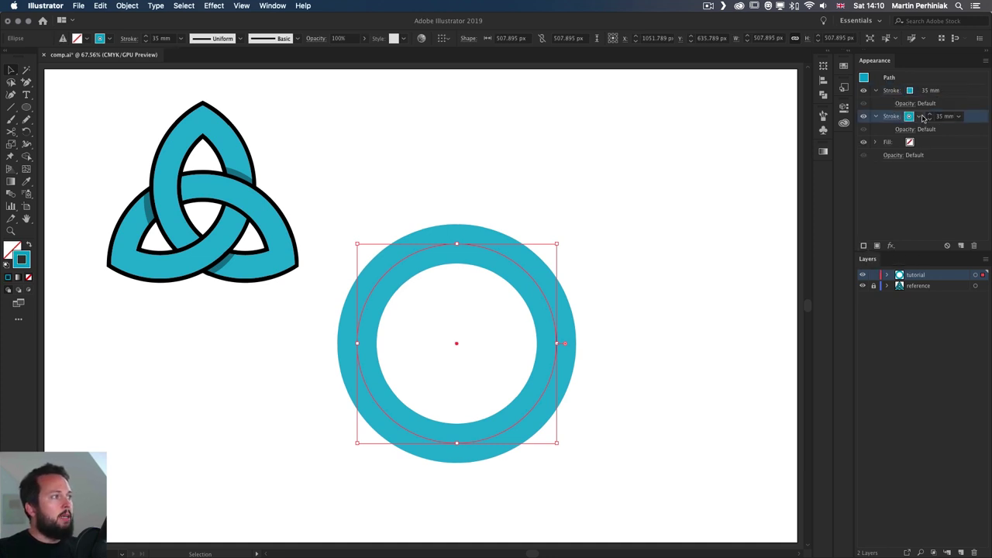
left_click(918, 116)
left_click(830, 134)
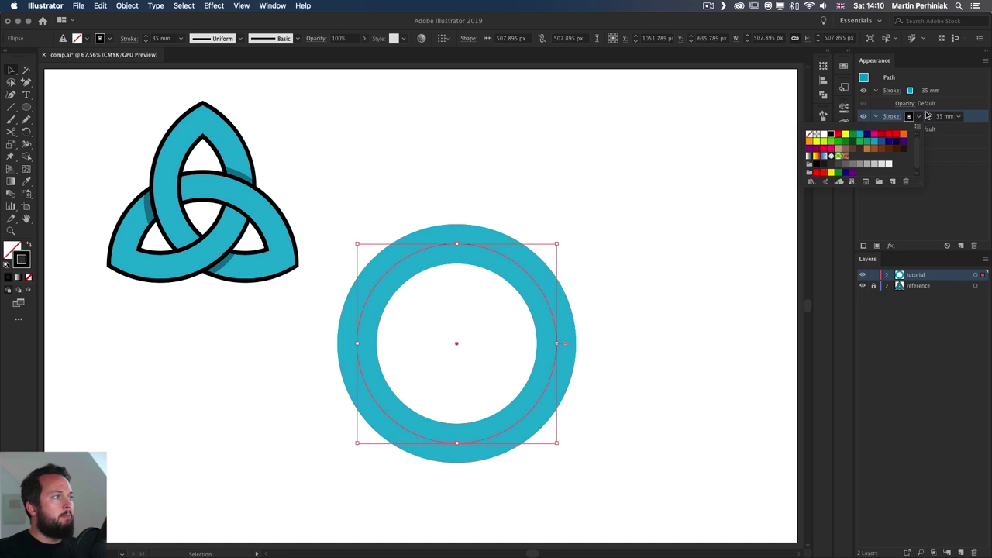
- Thicken the black stroke to 45 mm so it outlines the cyan ring
left_click(931, 114)
left_click(931, 114)
left_click(931, 114)
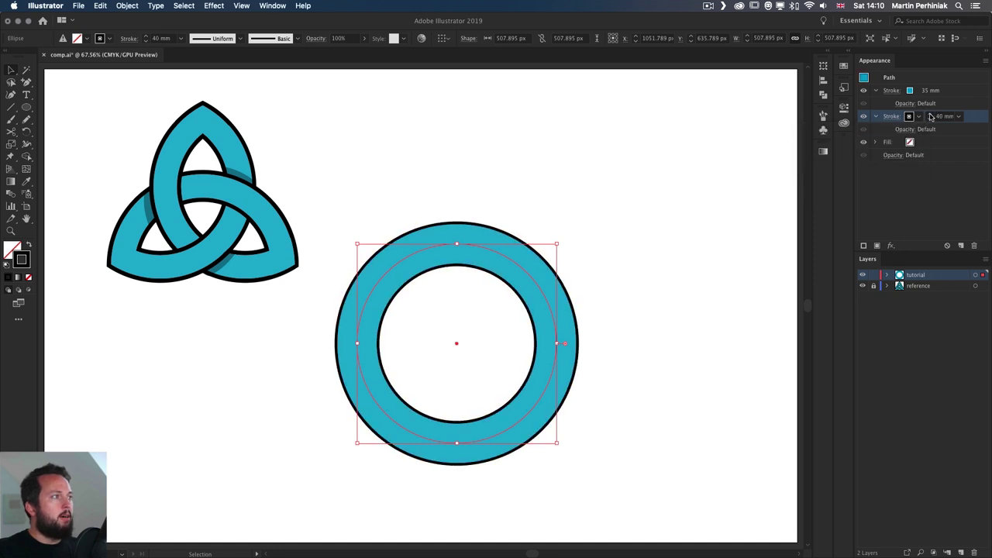
left_click(931, 114)
left_click(931, 114)
left_click(931, 114)
left_click(931, 114)
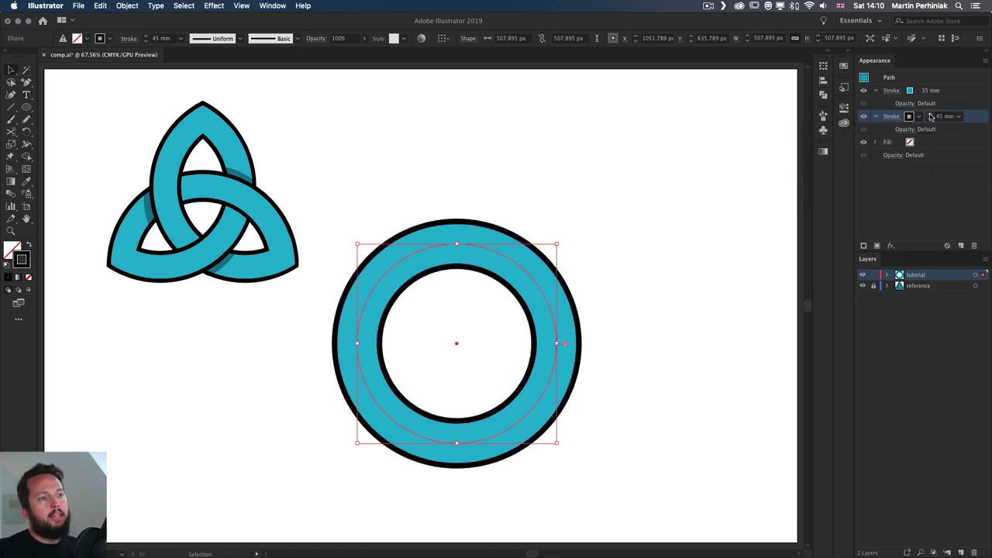
left_click(647, 177)
left_click(437, 230)
left_click(369, 209)
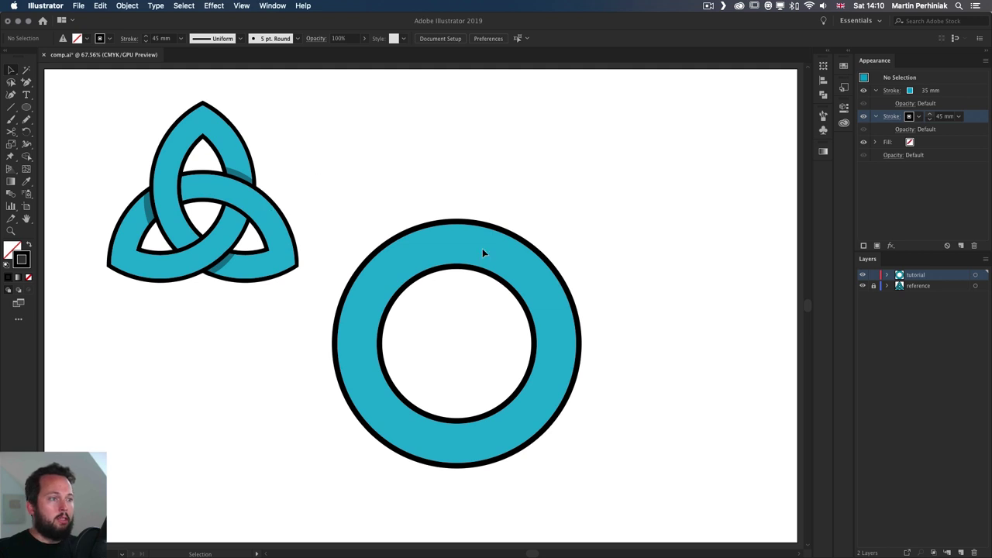
left_click(457, 246)
- Duplicate the ring to the right so the two rings overlap
left_click(511, 183)
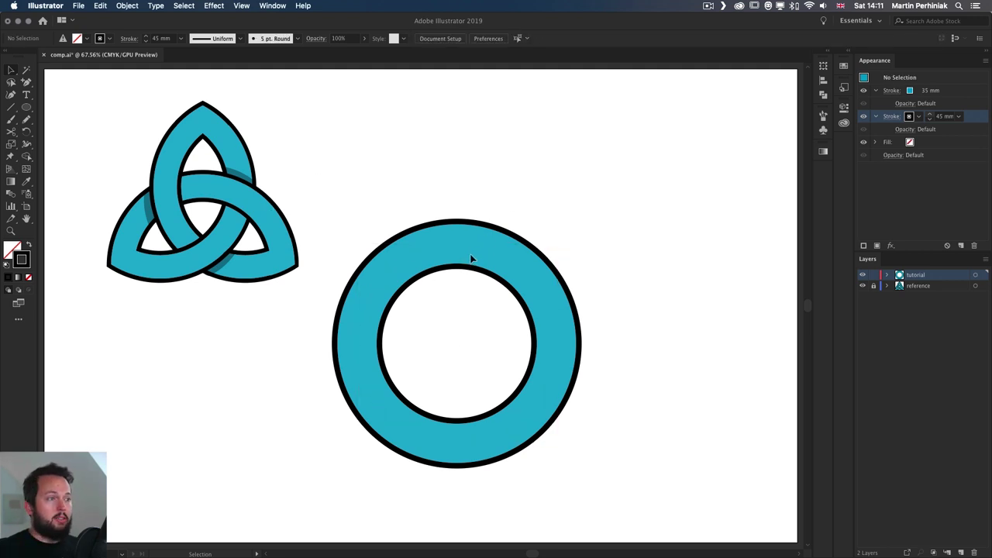
left_click_drag(473, 250, 598, 264)
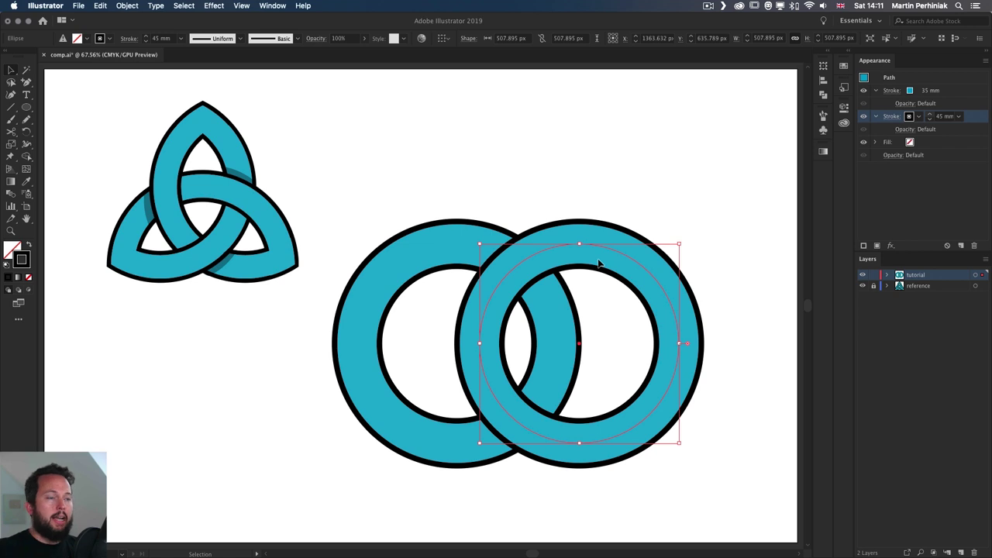
key("shift+Left")
key("shift+Left")
key("shift+Left")
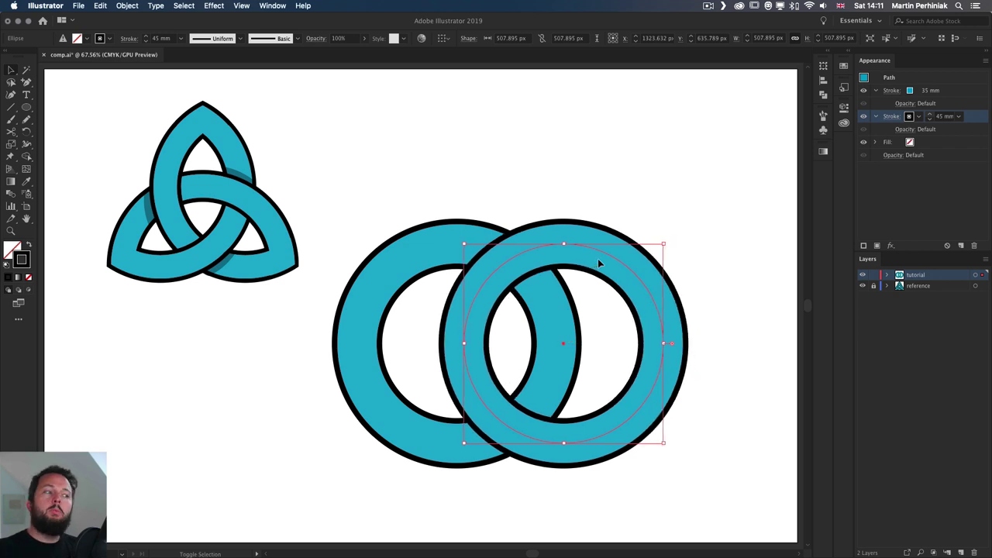
left_click(562, 207)
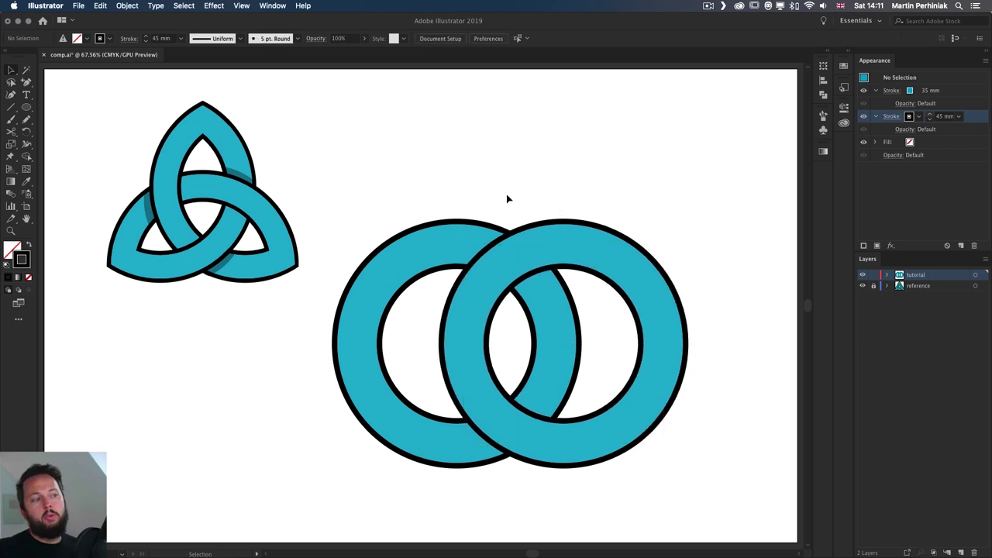
- Raise both rings and drag a copy of the right ring down-left as the third
left_click_drag(421, 190, 552, 329)
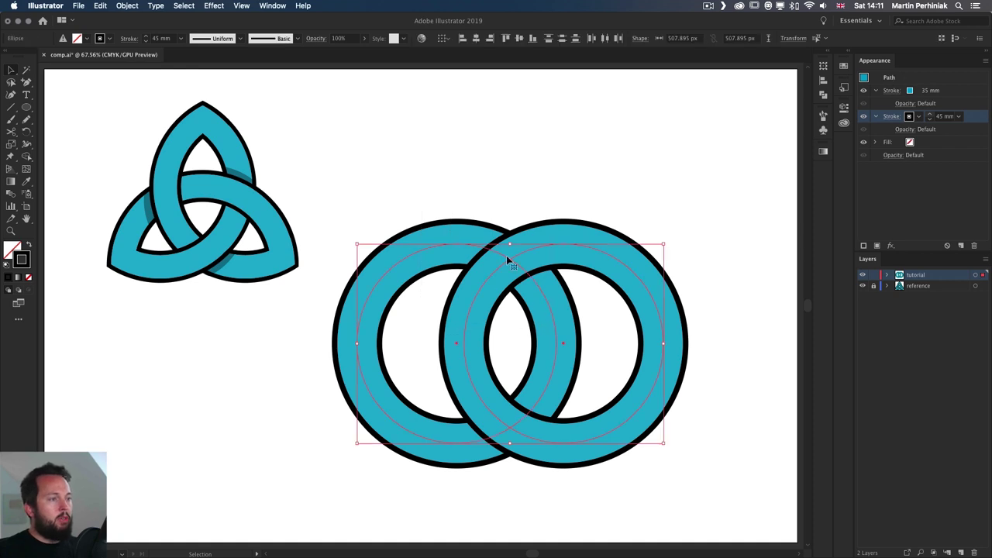
left_click_drag(506, 255, 506, 146)
left_click(571, 441)
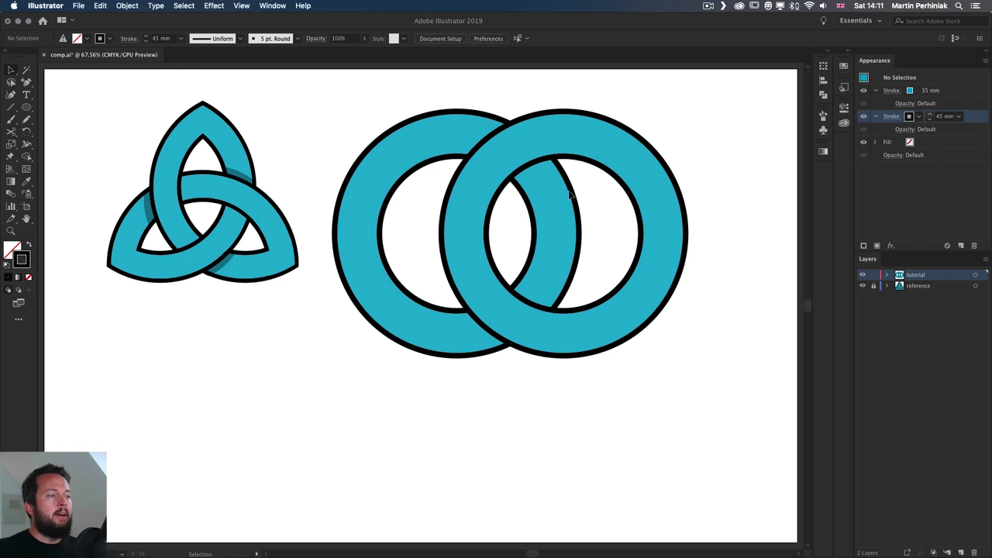
left_click(603, 142)
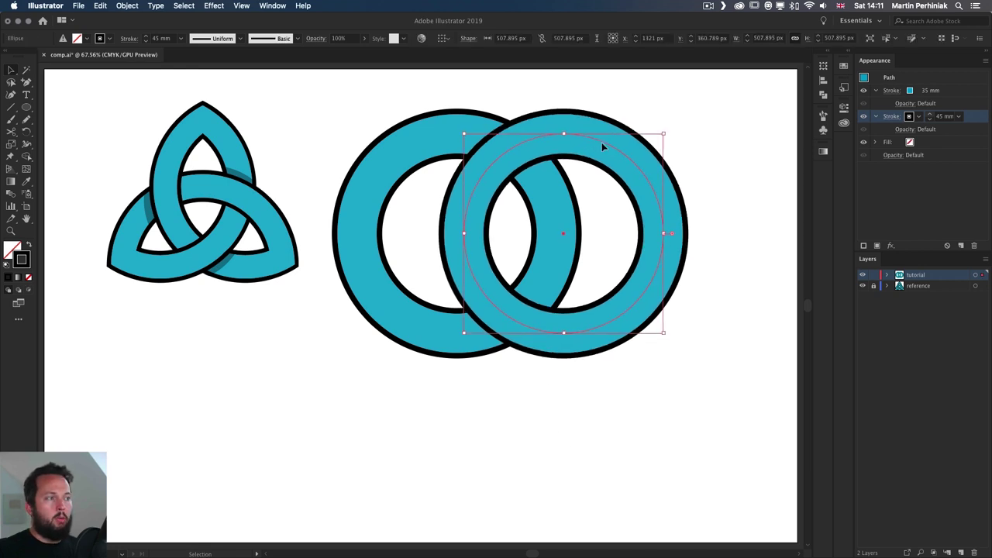
left_click_drag(601, 141, 543, 254)
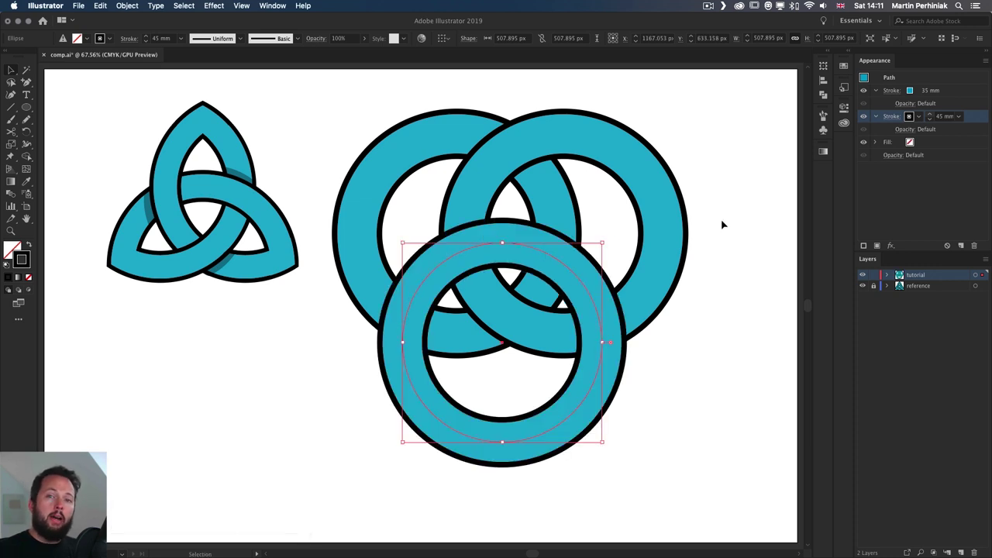
- Set all three rings' cyan strokes to 20 mm and their black outlines to 30 mm
left_click_drag(713, 159, 344, 361)
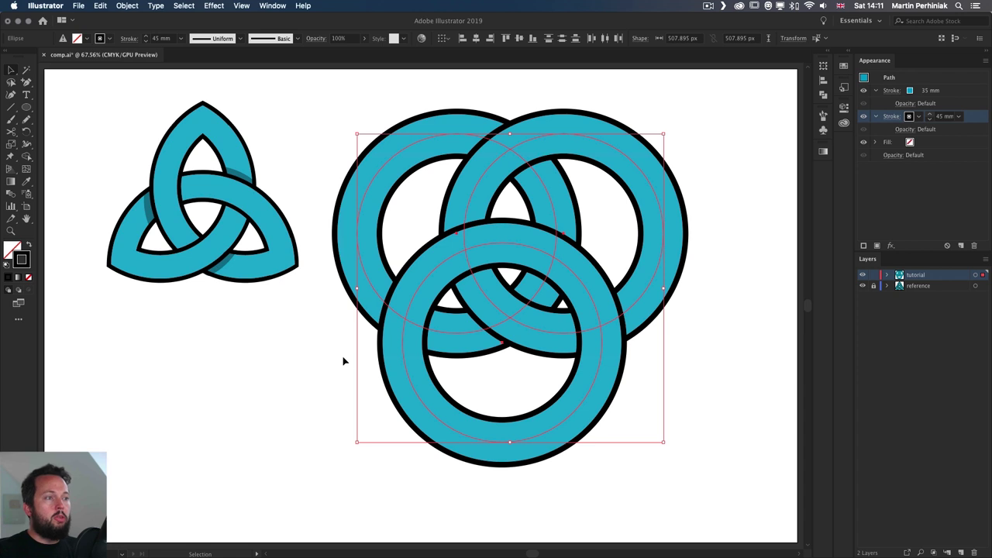
left_click(930, 119)
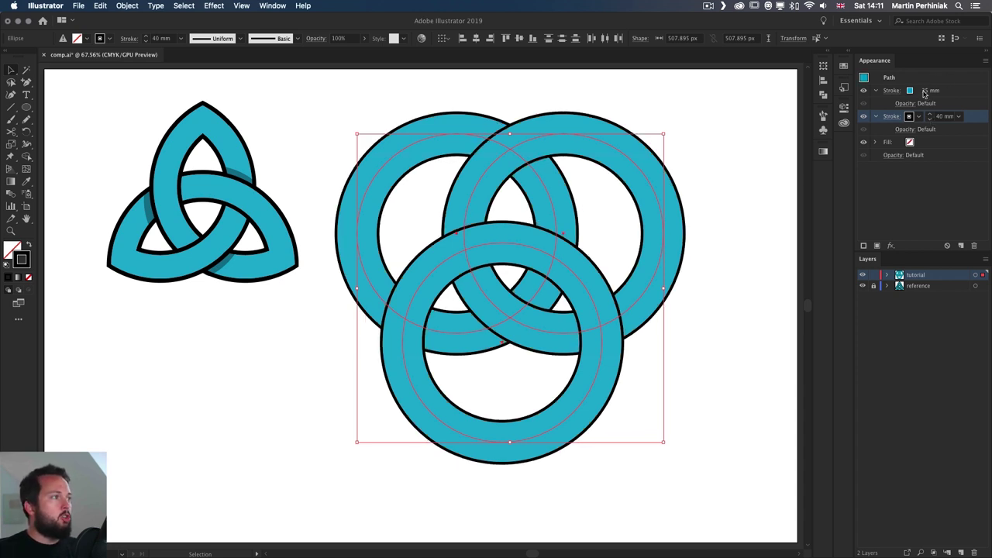
left_click(924, 93)
left_click(930, 93)
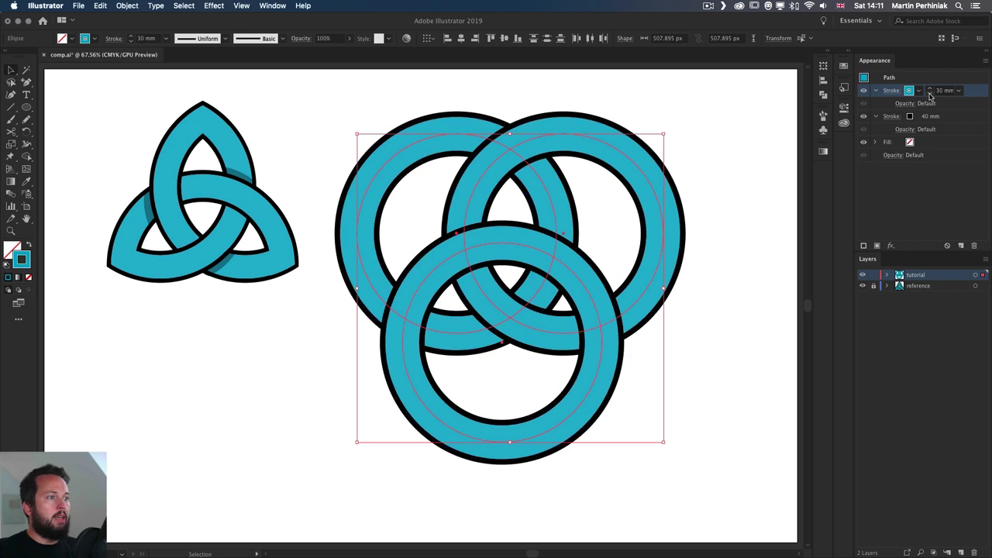
left_click(931, 94)
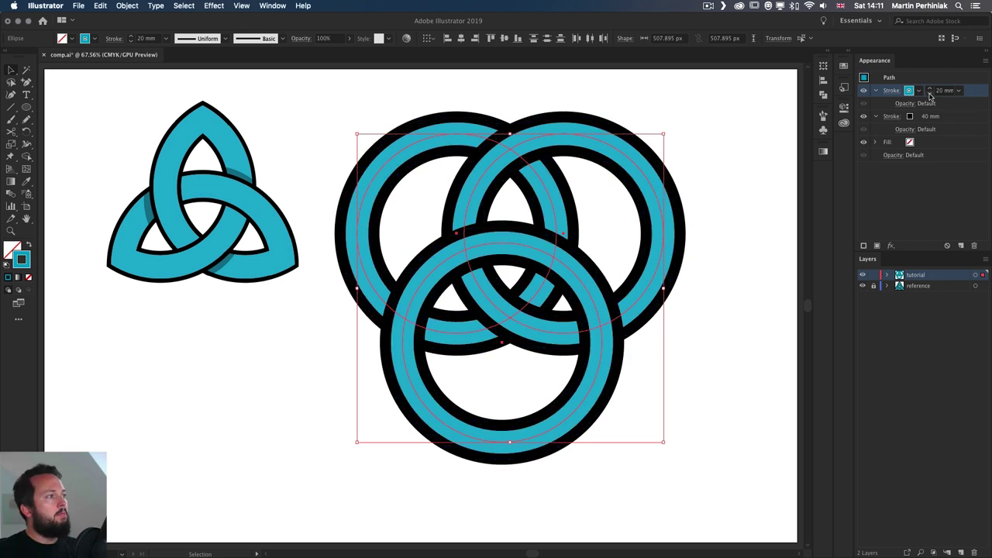
left_click(924, 120)
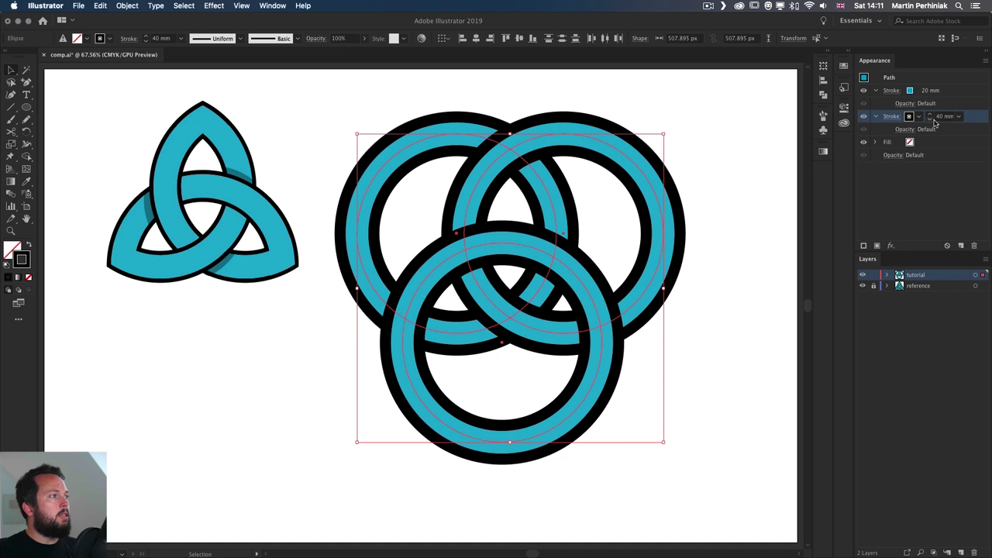
left_click(931, 120)
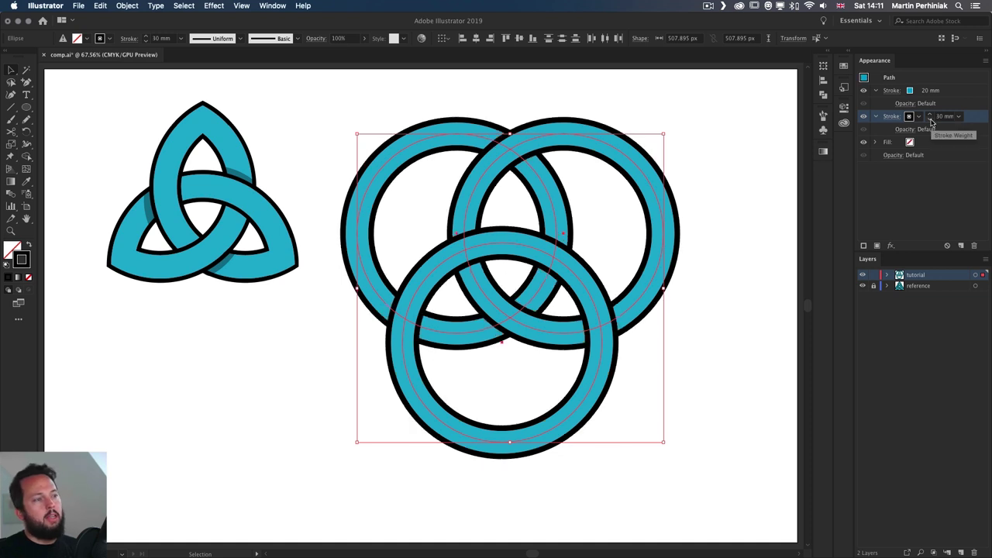
left_click(753, 214)
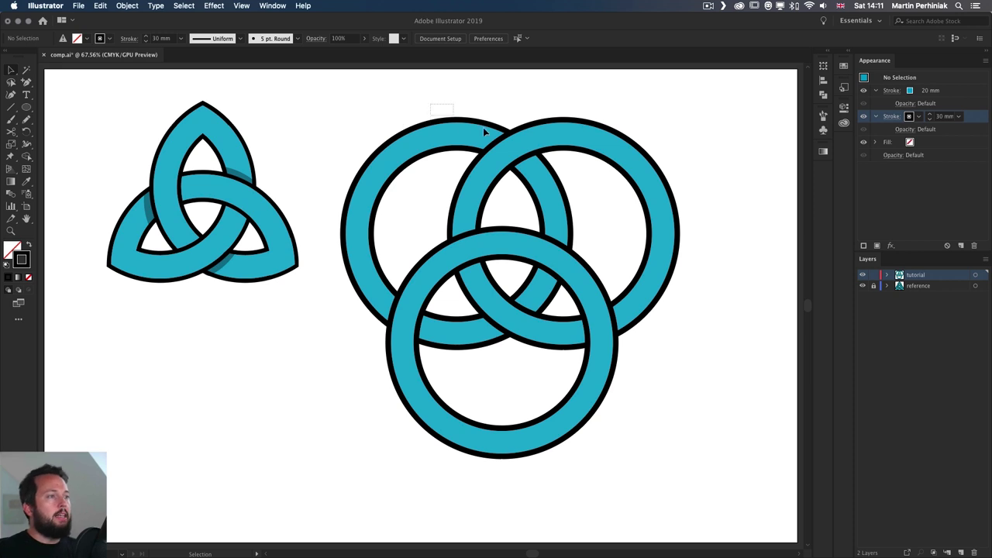
left_click(570, 178)
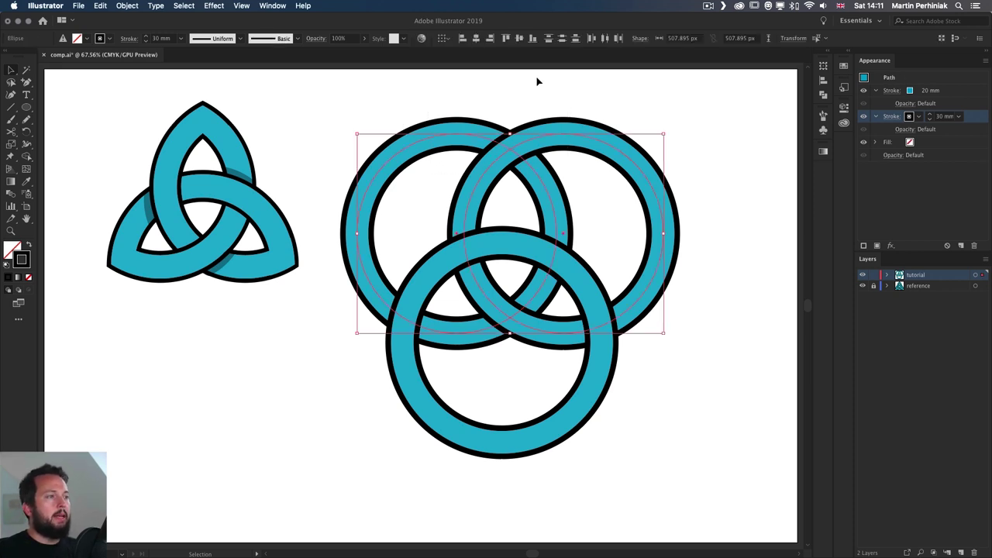
left_click(523, 200)
left_click(504, 242)
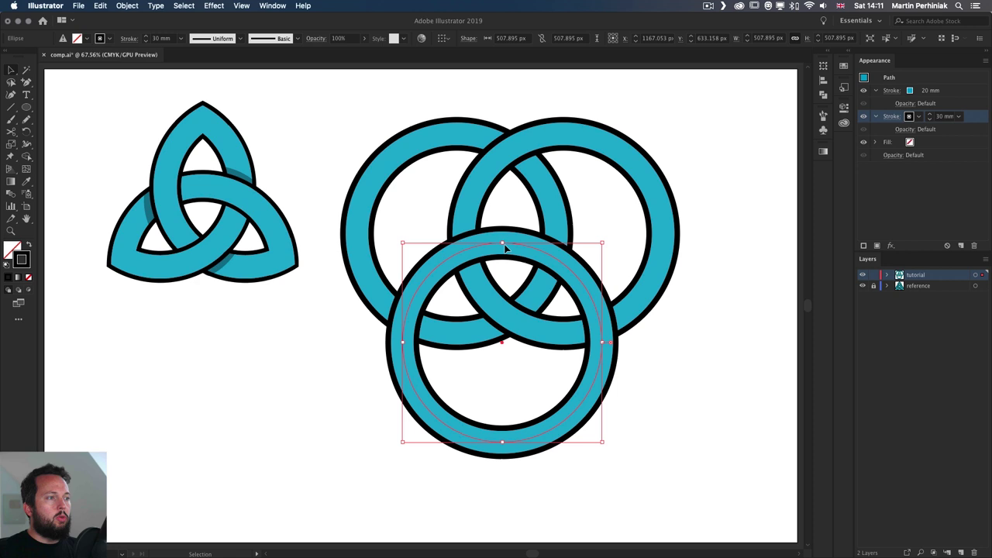
left_click(516, 408)
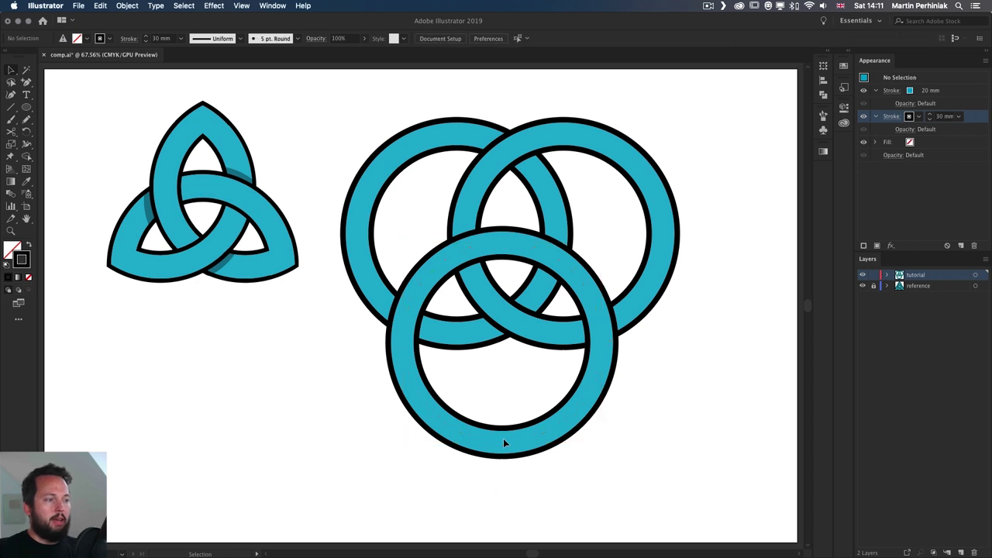
- Center the bottom ring on a vertical guide through the top rings' overlap and nudge it upward
left_click(506, 437)
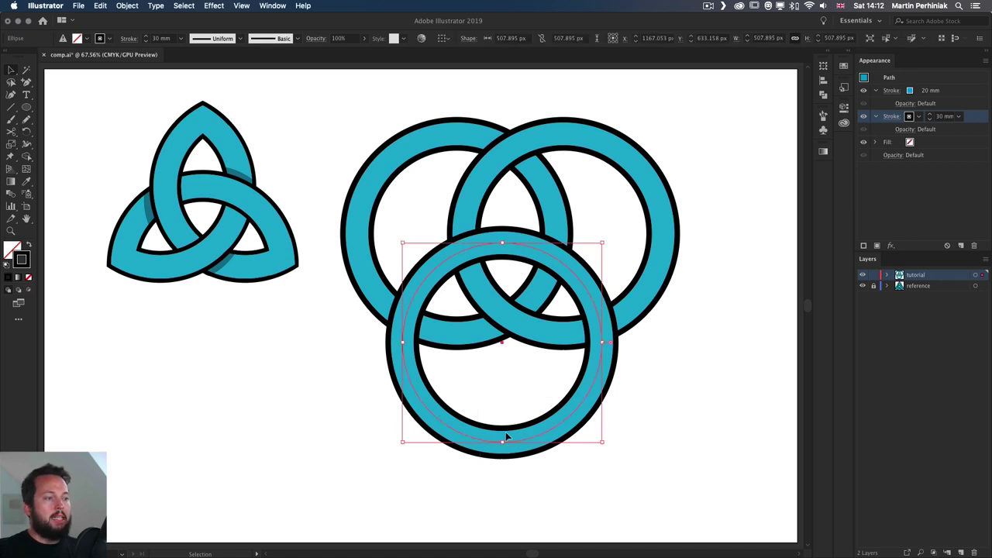
mouse_move(504, 346)
left_mouse_down()
mouse_move(517, 343)
mouse_move(514, 294)
mouse_move(514, 353)
left_mouse_up()
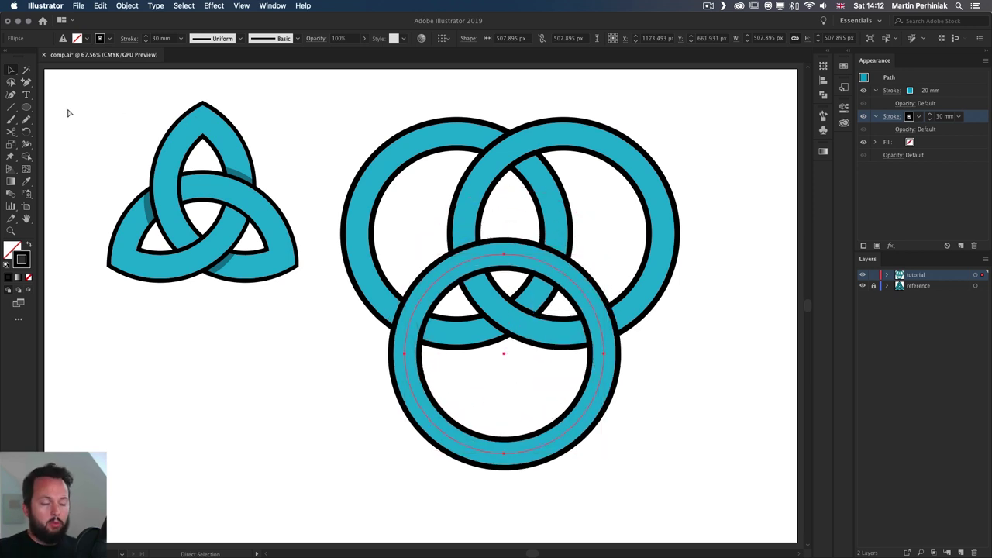
key("super+r")
left_click_drag(45, 158, 509, 165)
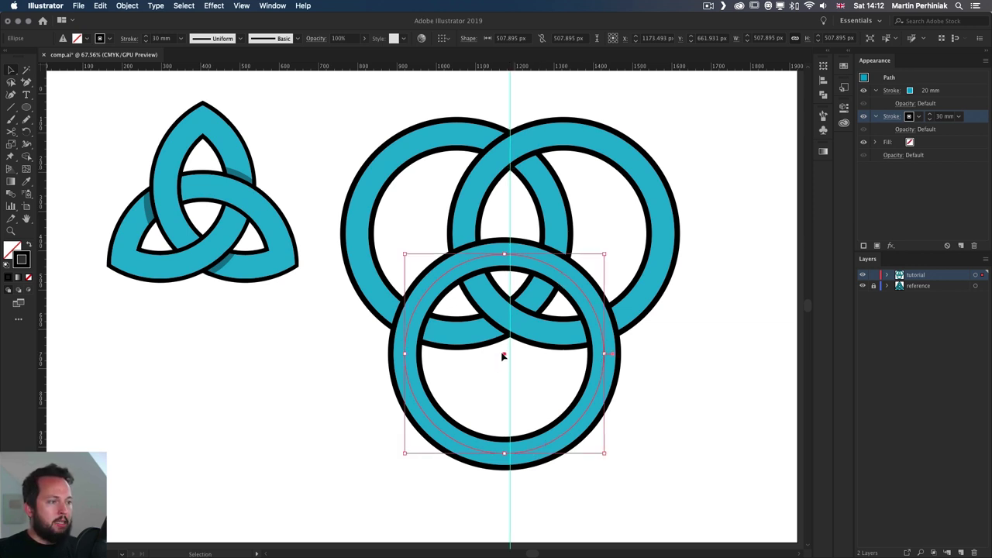
left_click_drag(502, 356, 510, 356)
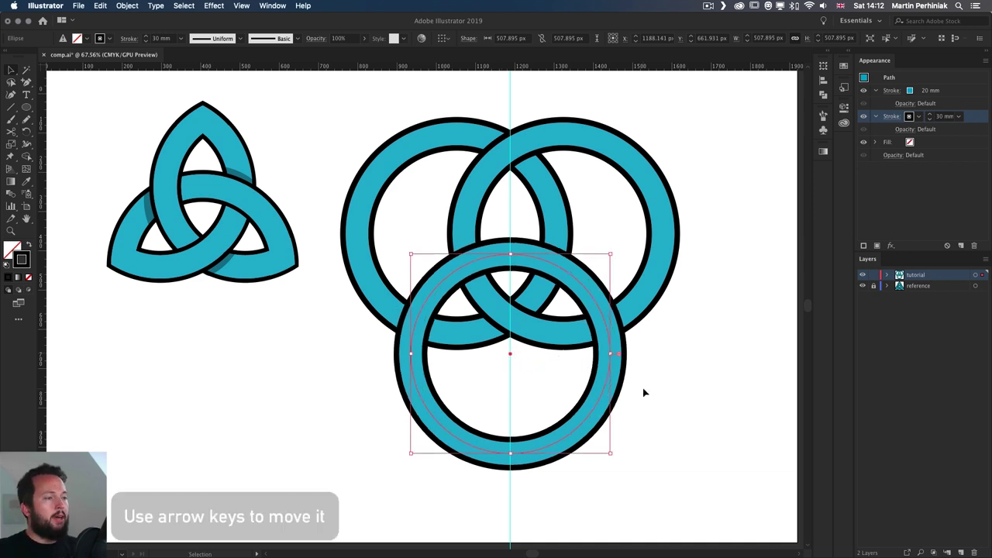
key("Up")
key("Up")
key("Up")
key("Up")
key("Up")
key("Up")
key("Up")
key("Up")
key("Up")
key("Up")
key("Up")
key("Up")
key("Up")
key("Up")
key("Up")
key("Up")
key("Up")
key("Up")
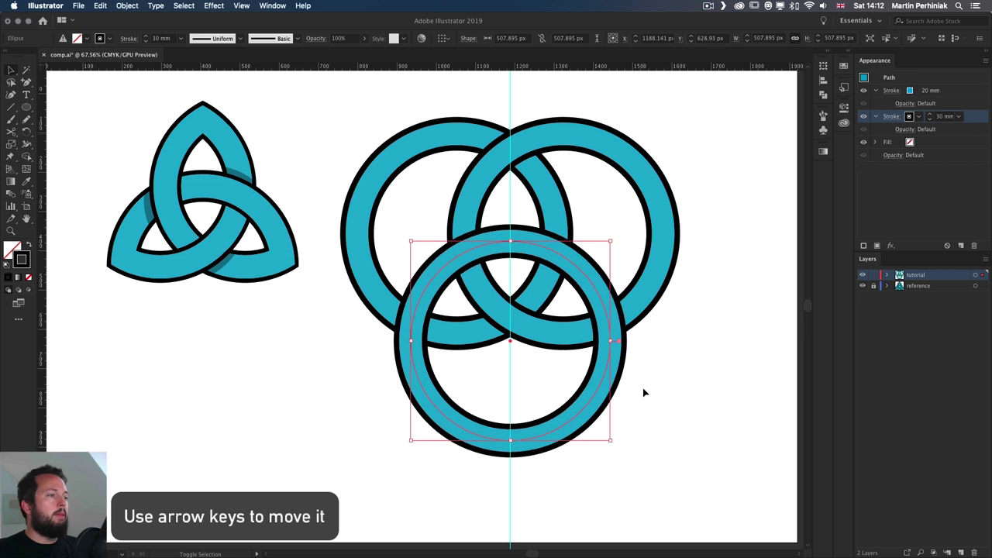
key("Up")
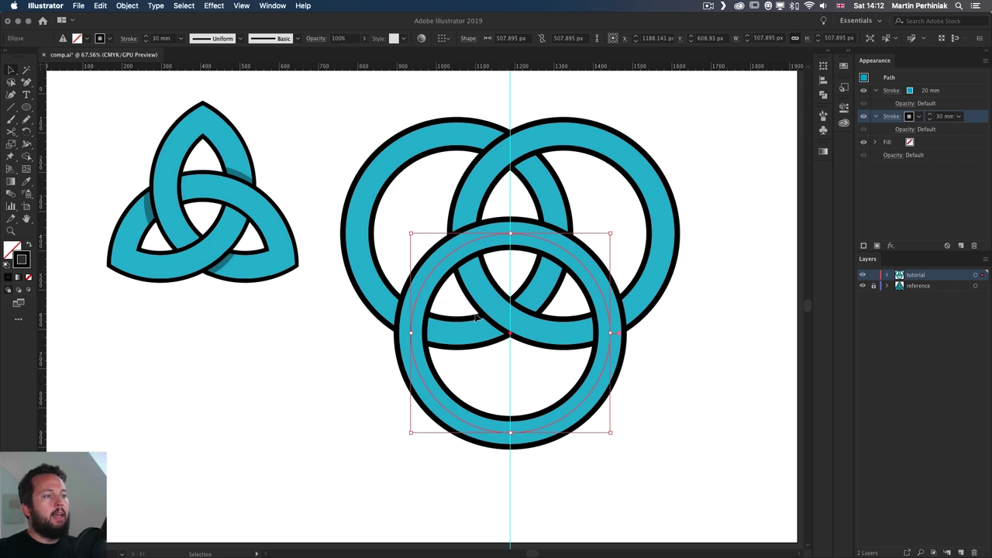
key("Up")
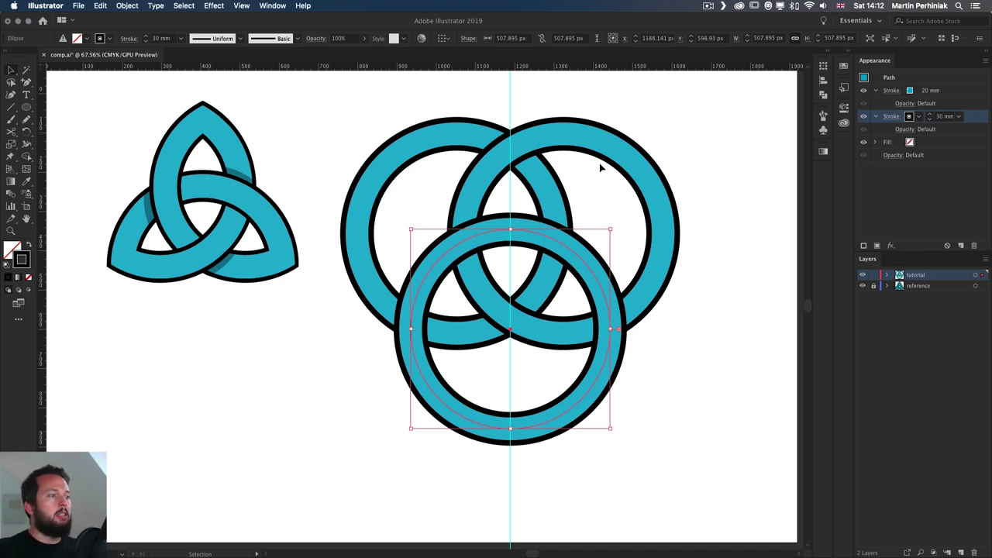
- Widen all three rings to 25 mm cyan bands with 35 mm black outlines
left_click(567, 133, "shift")
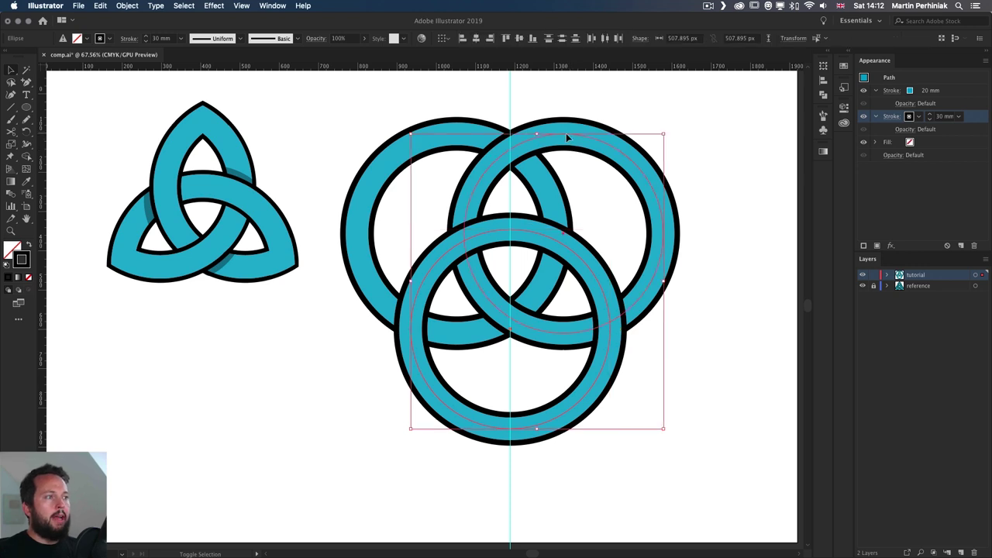
left_click(395, 156, "shift")
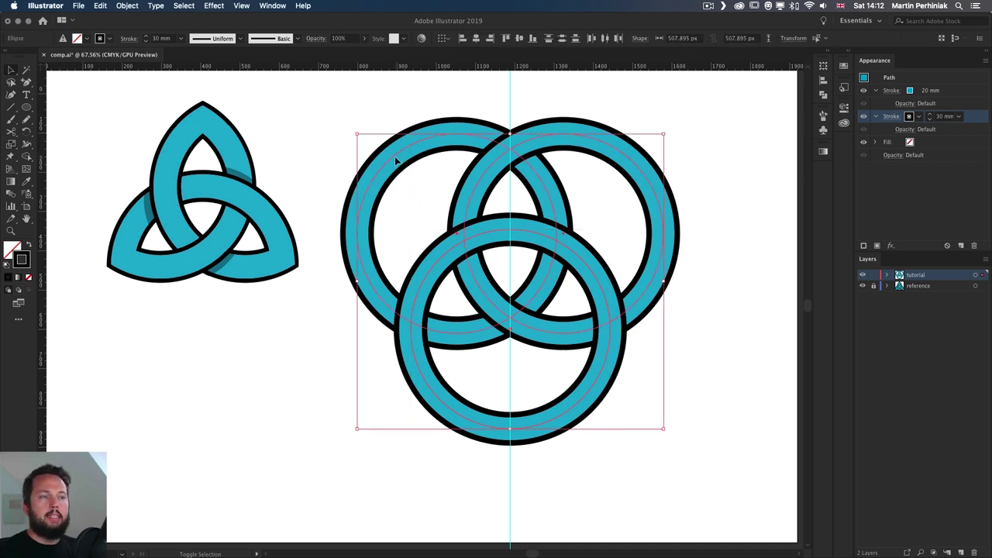
left_click(930, 91)
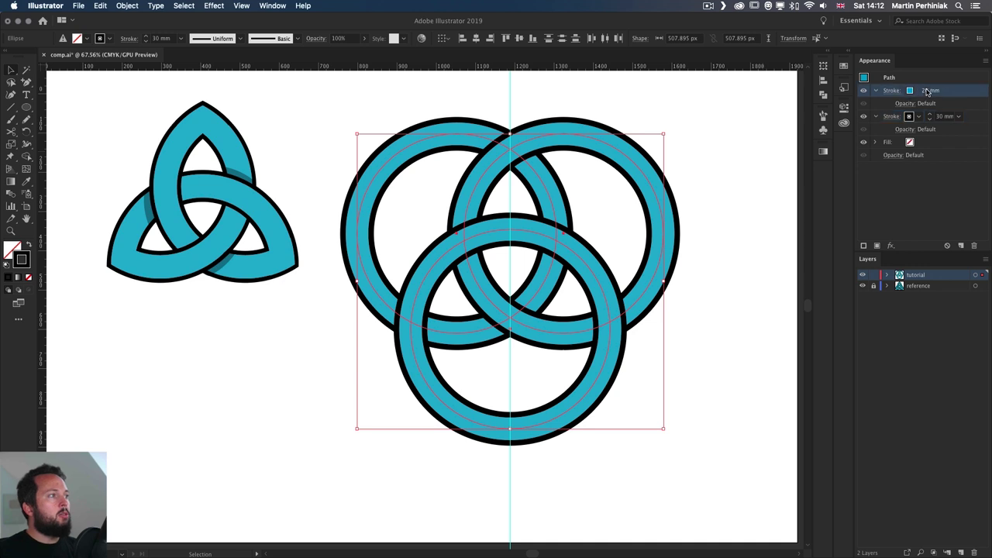
left_click(932, 89)
left_click(931, 90)
left_click(932, 89)
left_click(931, 89)
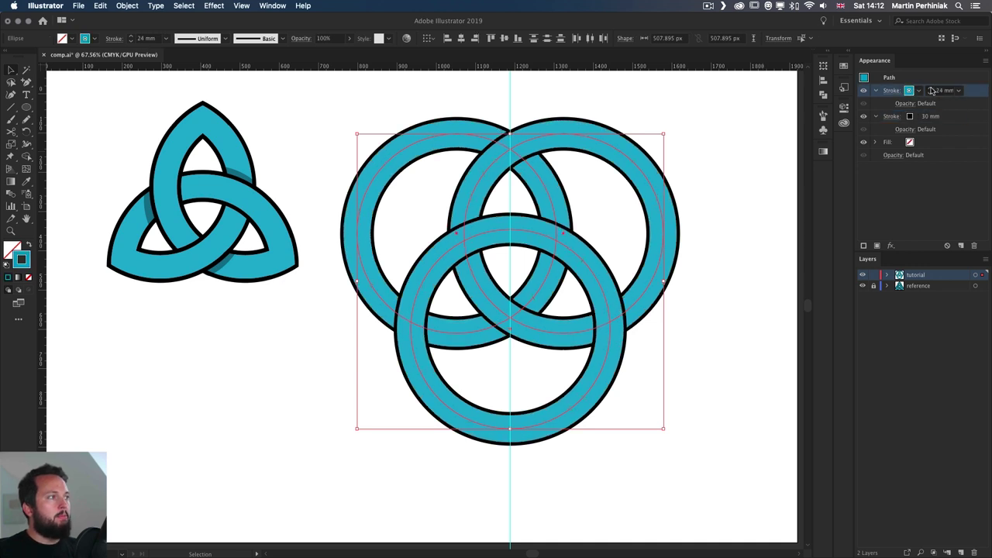
left_click(932, 89)
left_click(930, 116)
left_click(931, 116)
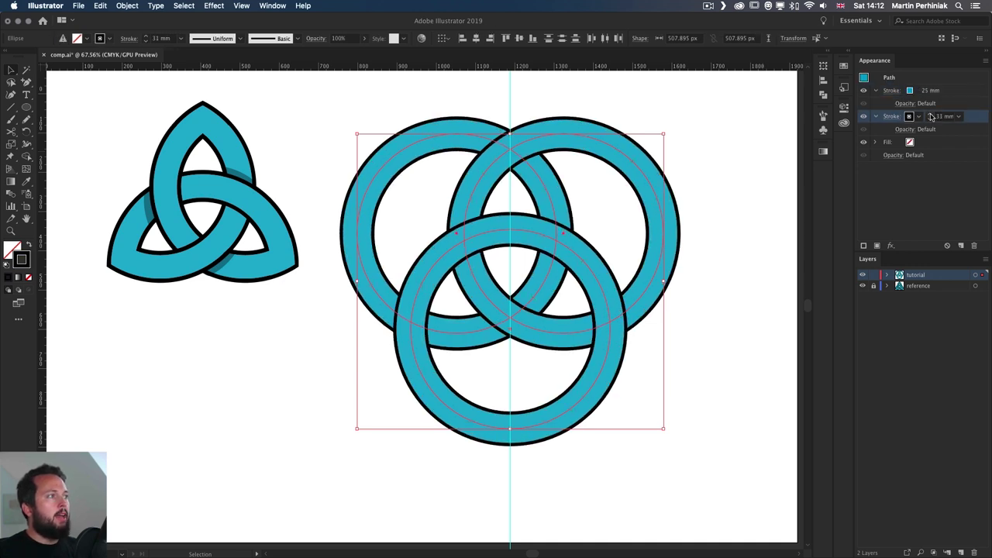
left_click(931, 116)
left_click(931, 116)
left_click(931, 117)
left_click(930, 116)
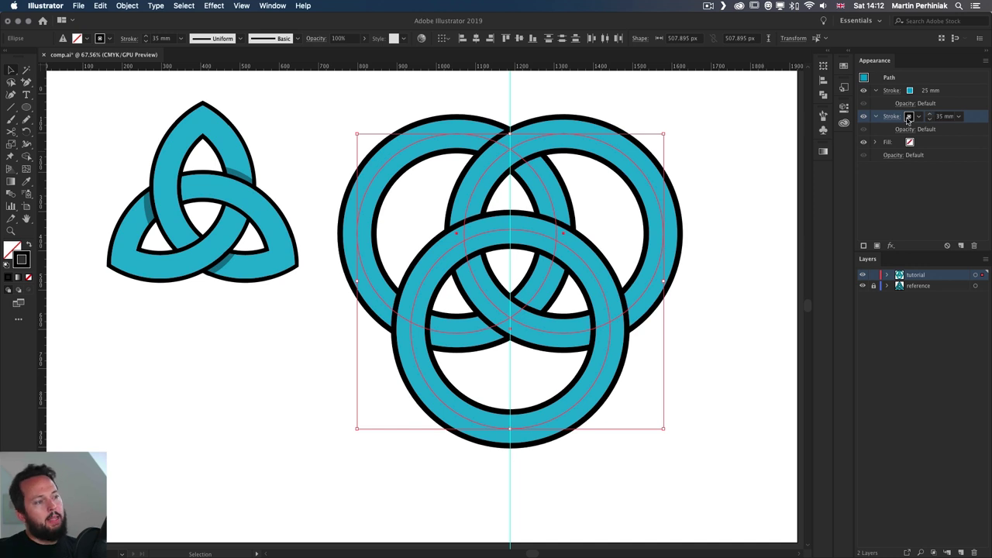
left_click(727, 121)
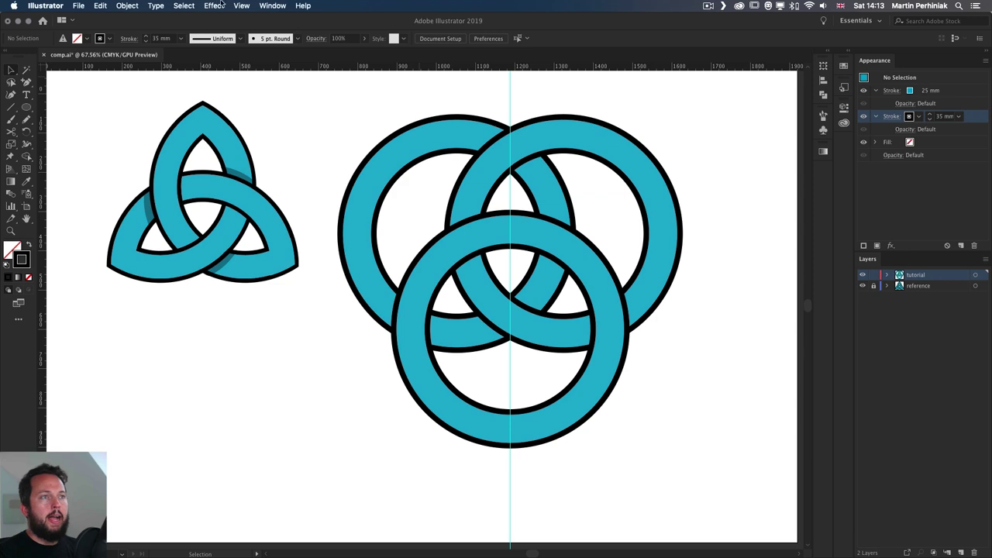
- Clear the vertical guide from the artboard
left_click(245, 7)
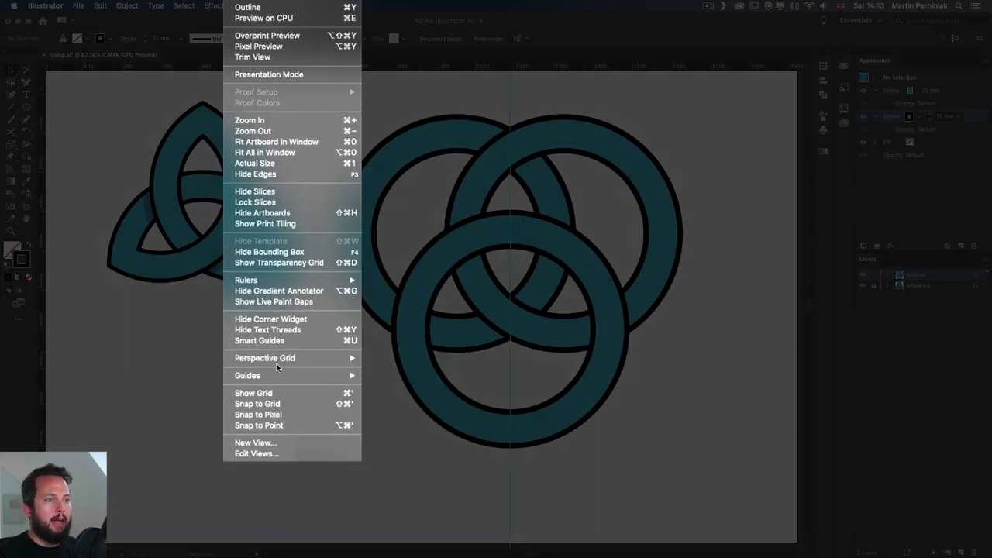
mouse_move(279, 355)
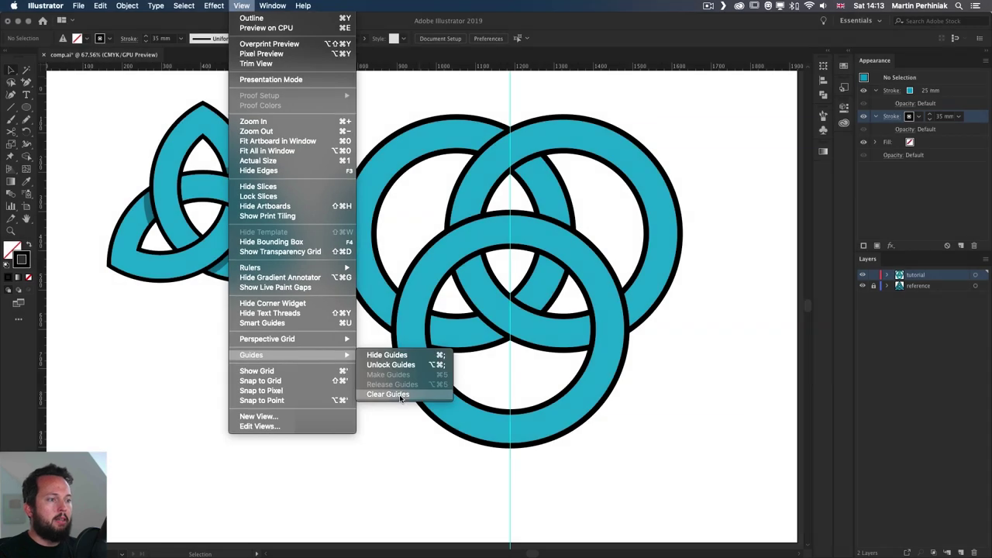
left_click(388, 394)
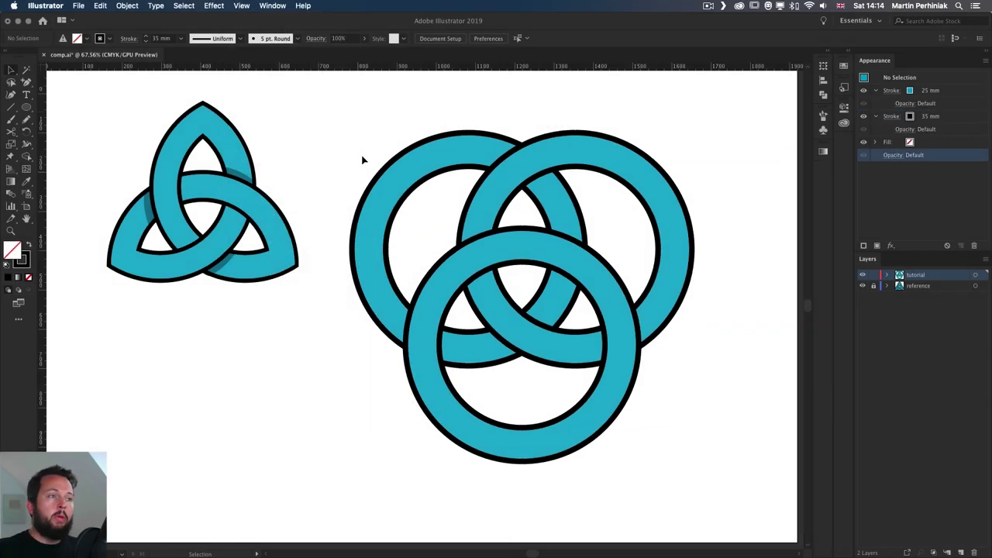
- Change the rings' 25 mm inner stroke from cyan to white
left_click_drag(358, 132, 728, 413)
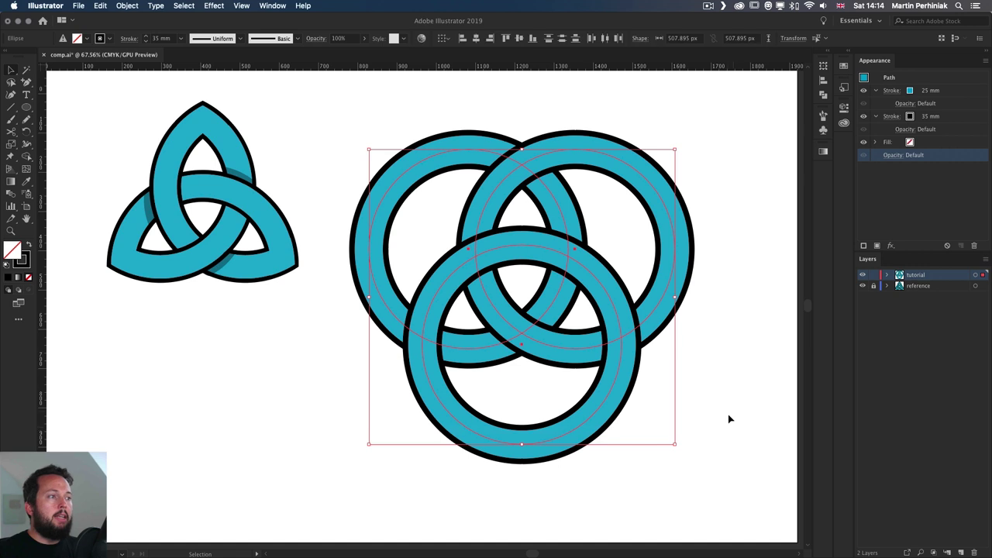
left_click(910, 91)
left_click(914, 91)
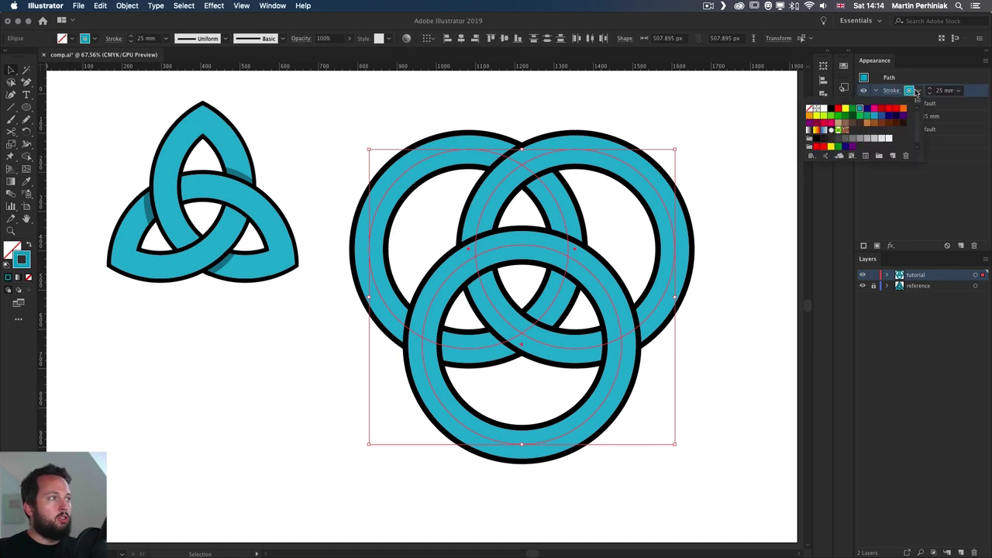
left_click(823, 110)
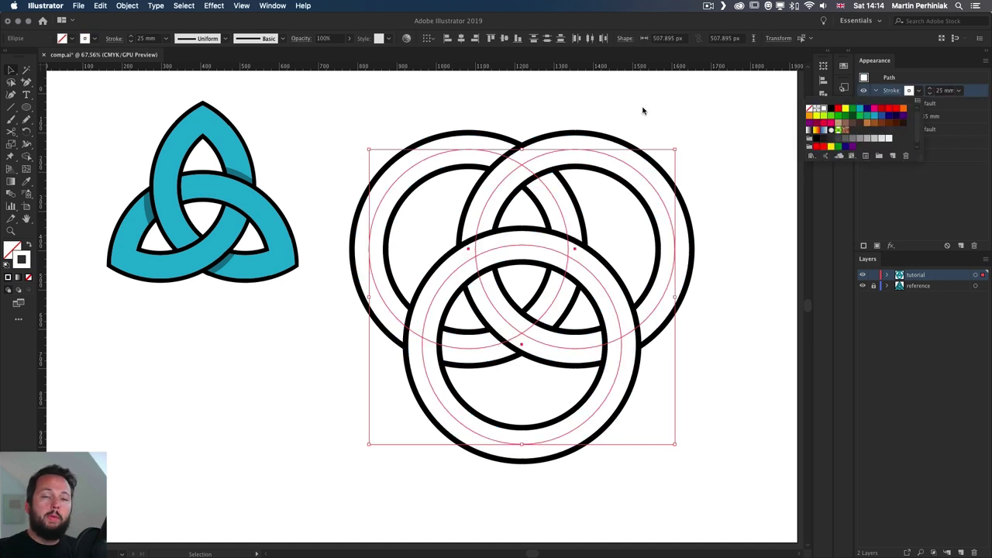
left_click(643, 110)
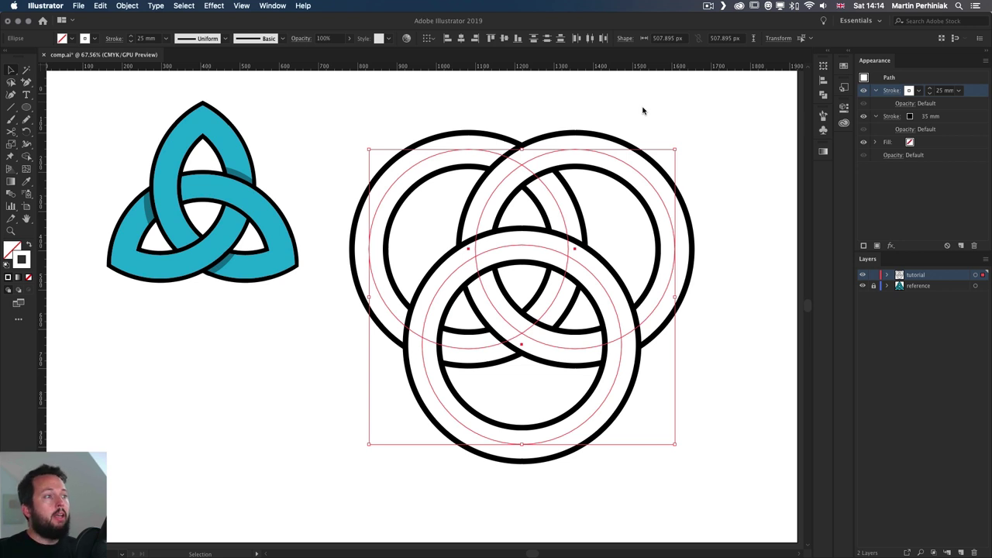
left_click(679, 108)
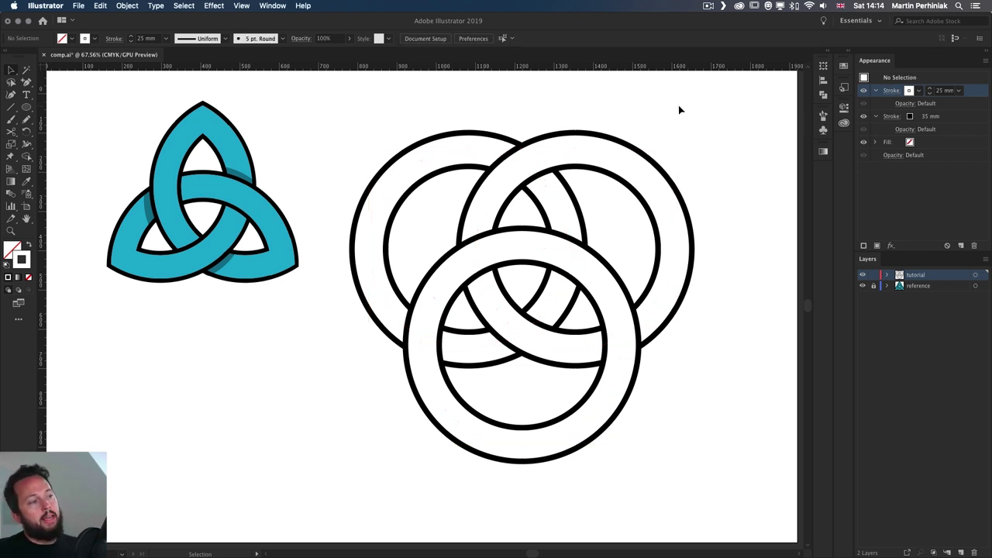
left_click_drag(370, 126, 711, 431)
left_click(128, 6)
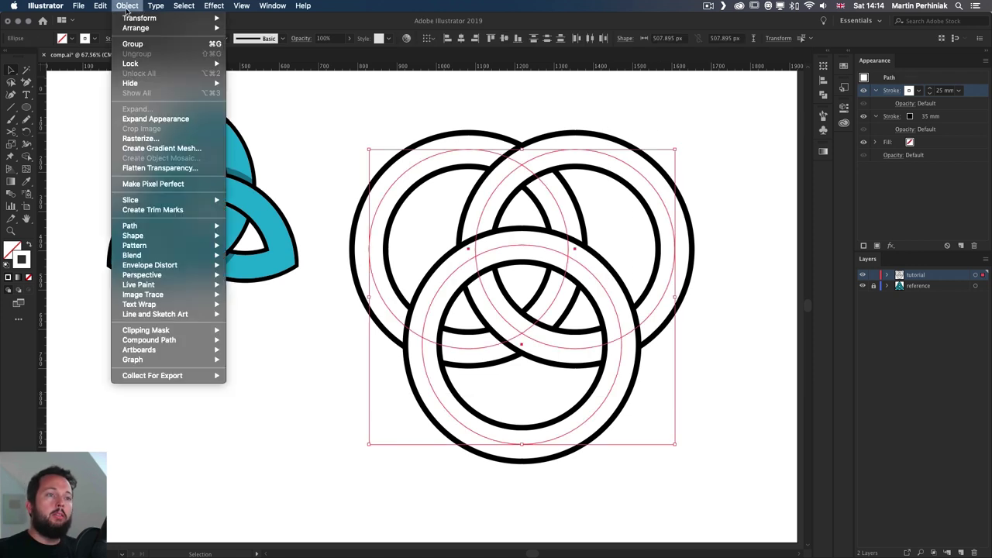
- Apply Expand Appearance, then Expand with Fill and Stroke checked, turning the strokes into shapes
left_click(160, 120)
left_click(127, 7)
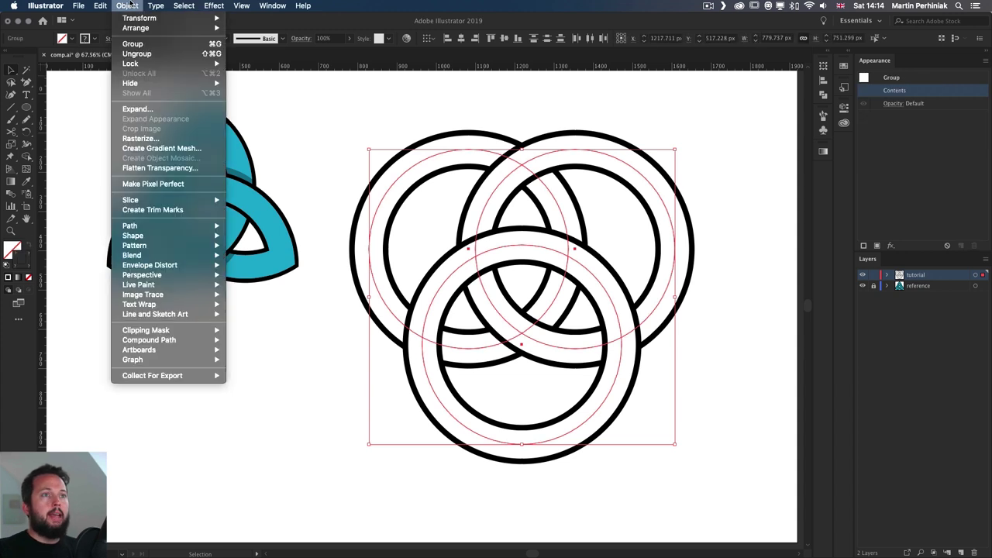
left_click(150, 111)
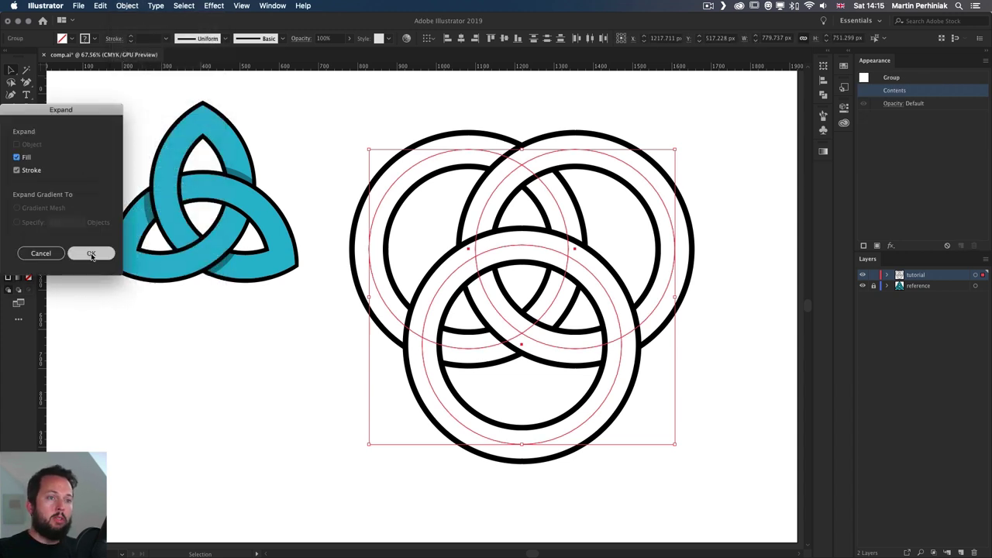
left_click(91, 254)
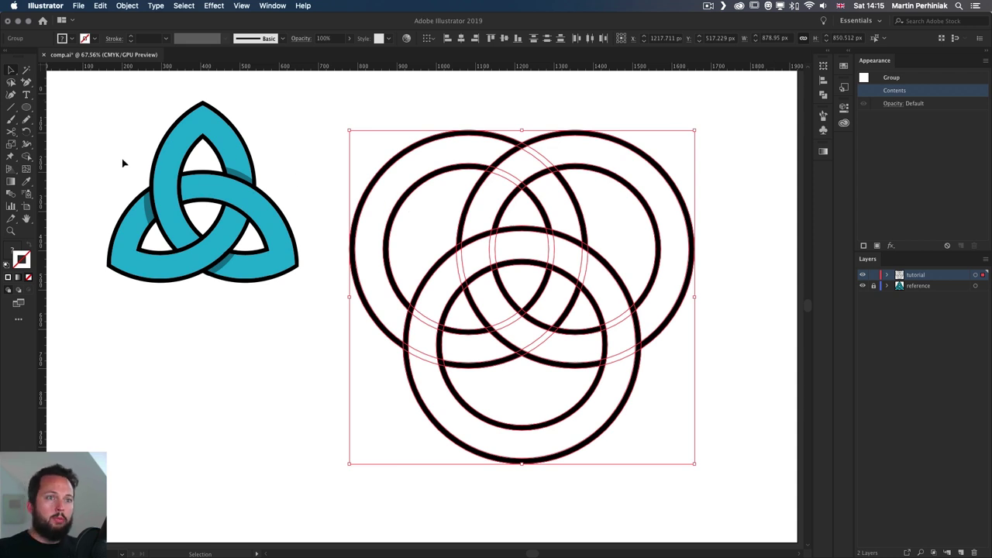
- Use Shape Builder to delete the outer crescents of the top-left, top-right and bottom rings
left_click(29, 159)
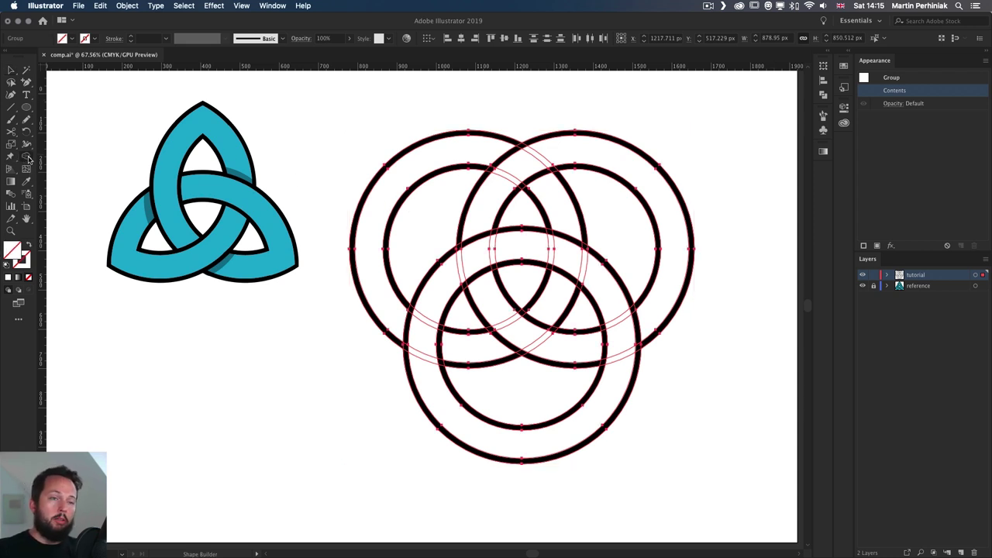
key("shift+m")
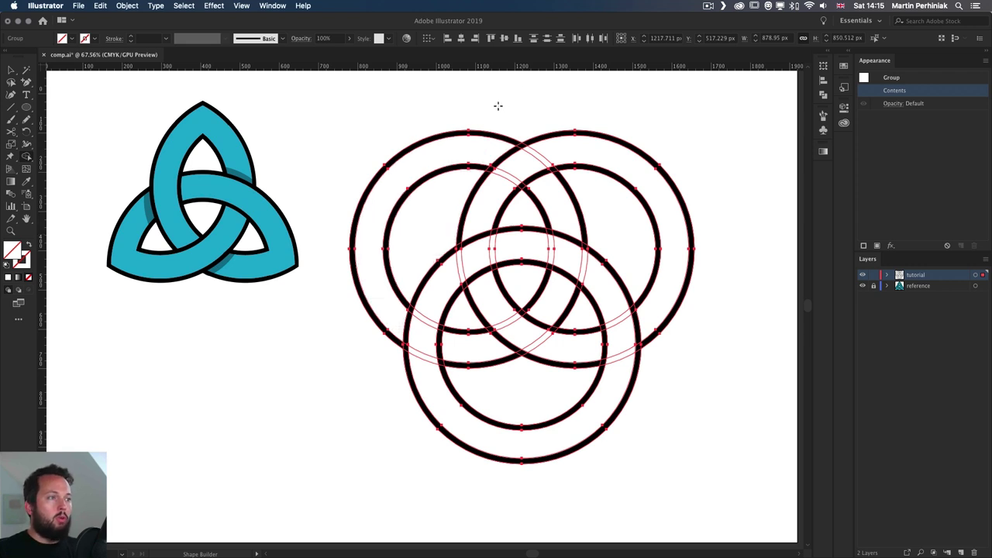
mouse_move(477, 128)
left_mouse_down()
mouse_move(364, 281)
mouse_move(336, 297)
left_mouse_up()
mouse_move(578, 100)
left_mouse_down()
mouse_move(618, 194)
mouse_move(643, 221)
mouse_move(659, 279)
left_mouse_up()
mouse_move(679, 419)
left_mouse_down()
mouse_move(653, 426)
mouse_move(425, 418)
mouse_move(398, 400)
left_mouse_up()
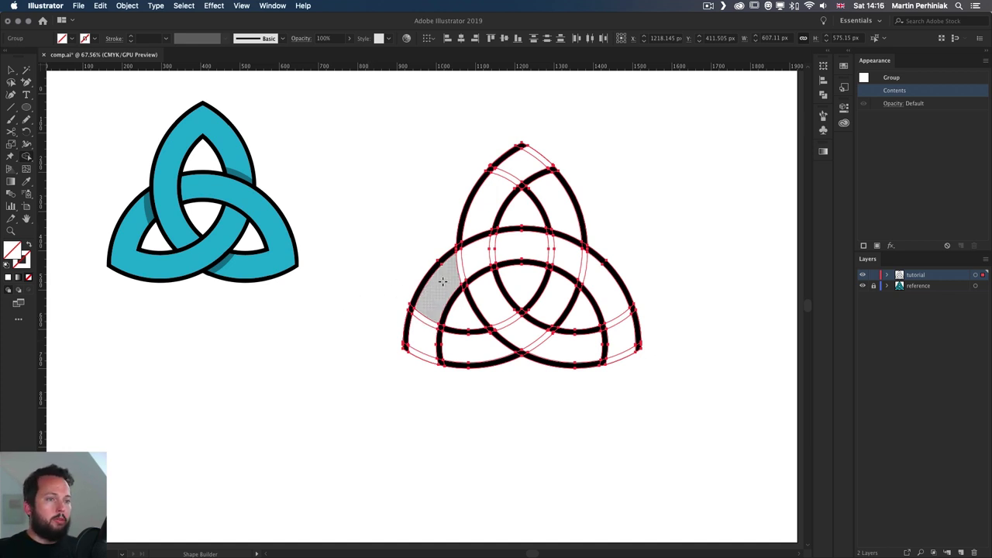
- Merge the lower-left, upper-left and right regions into three continuous bands
mouse_move(443, 283)
left_mouse_down()
mouse_move(432, 341)
mouse_move(475, 351)
left_mouse_up()
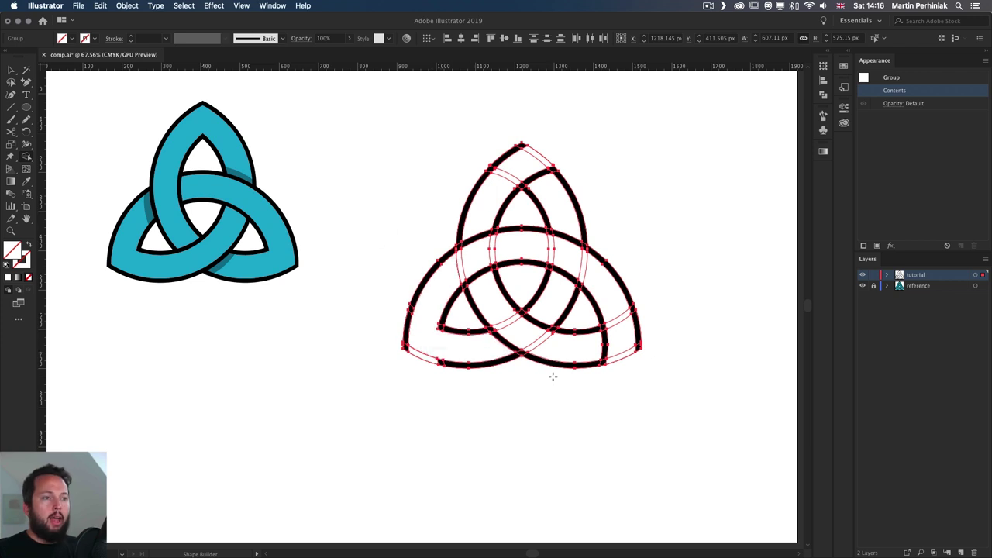
mouse_move(490, 292)
left_mouse_down()
mouse_move(478, 234)
mouse_move(489, 192)
mouse_move(515, 169)
mouse_move(552, 194)
left_mouse_up()
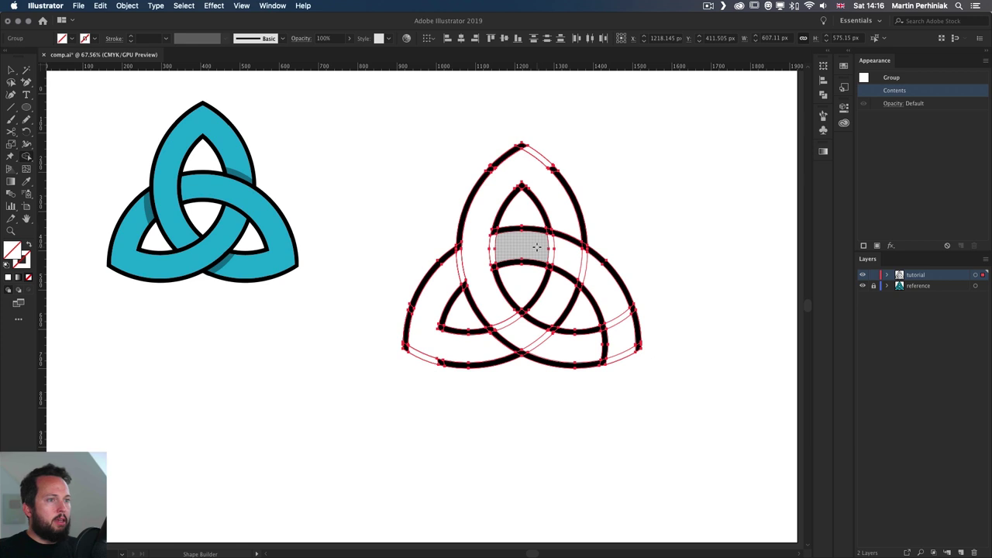
mouse_move(537, 246)
left_mouse_down()
mouse_move(572, 262)
mouse_move(603, 298)
mouse_move(616, 335)
mouse_move(589, 342)
mouse_move(609, 338)
left_mouse_up()
- Paint the crossing edges with the Live Paint Bucket so the bands weave over and under
key("v")
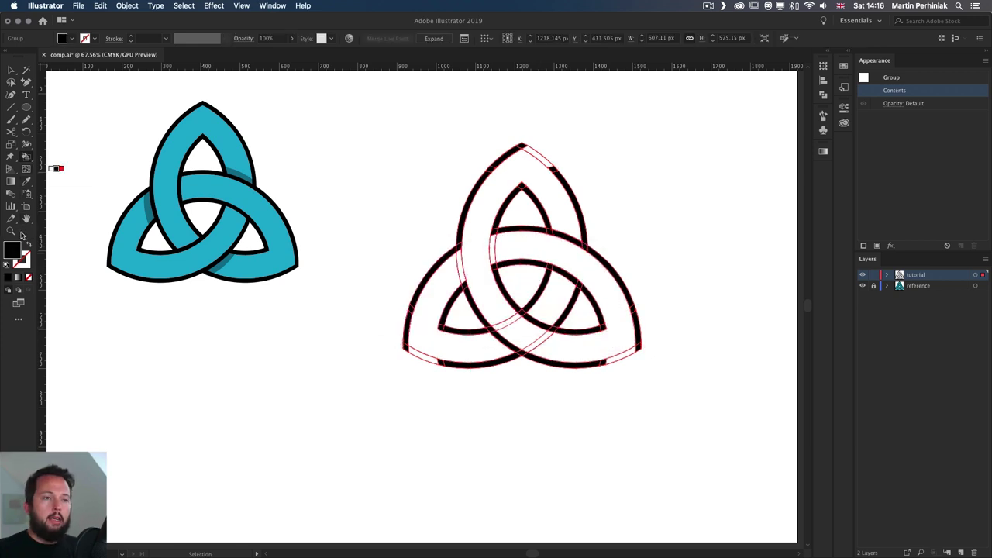
key("k")
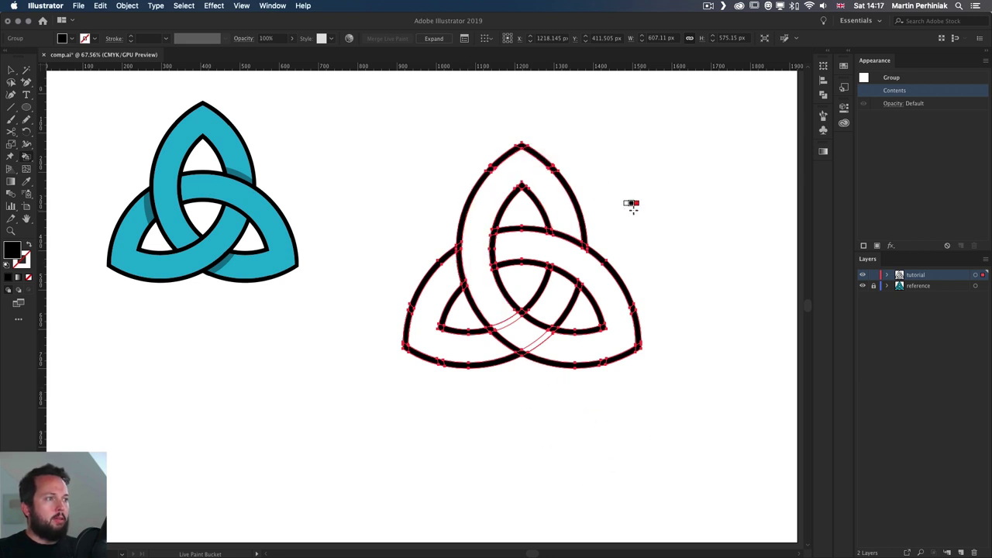
key("v")
left_click(691, 244)
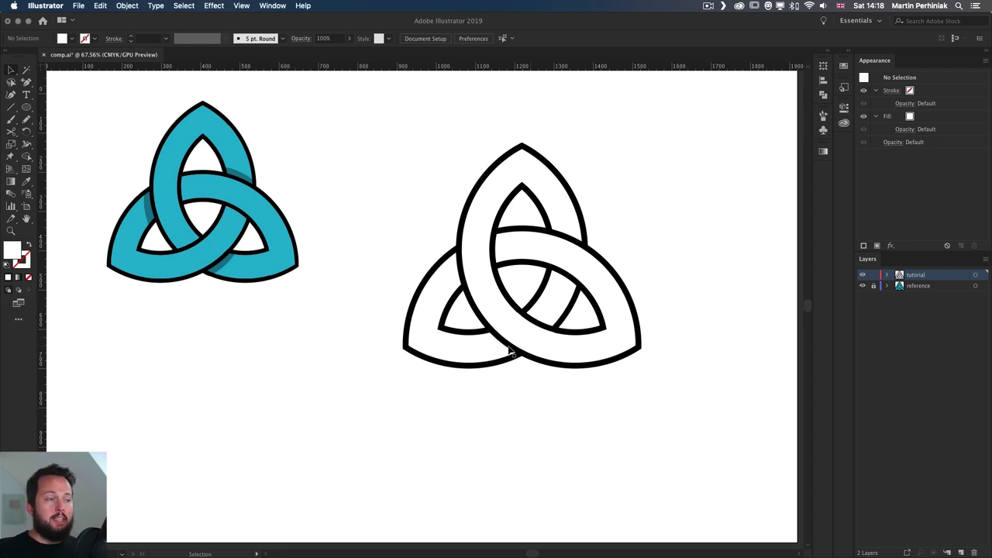
- Expand the live paint knot and merge the lower-left lobe into its adjacent band
left_click_drag(428, 174, 684, 412)
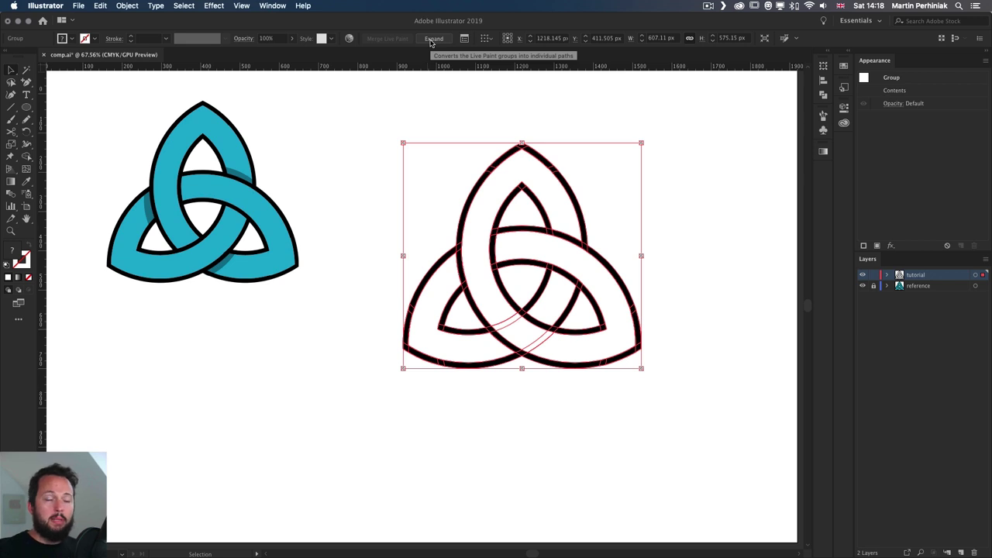
left_click(433, 38)
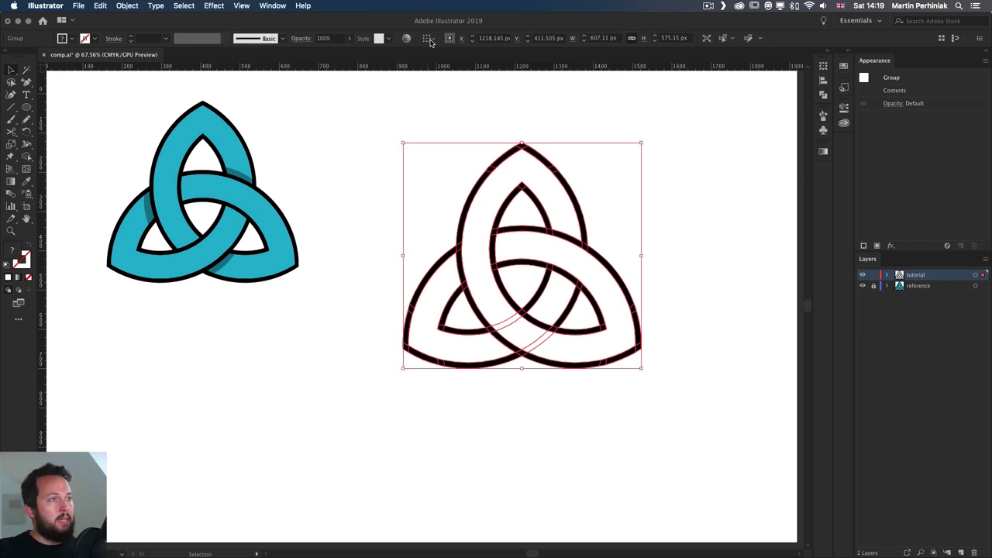
key("shift+m")
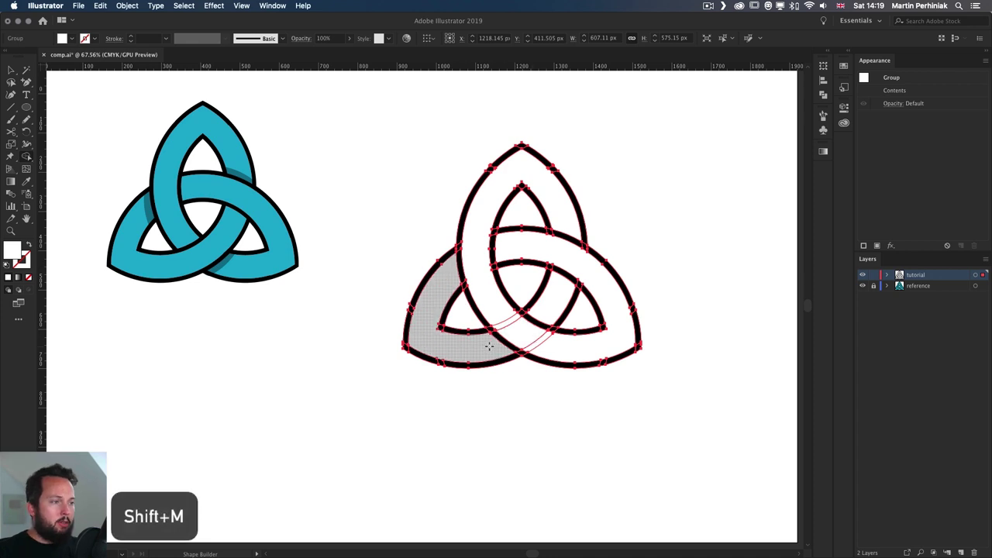
mouse_move(489, 346)
left_mouse_down()
mouse_move(546, 309)
mouse_move(565, 310)
left_mouse_up()
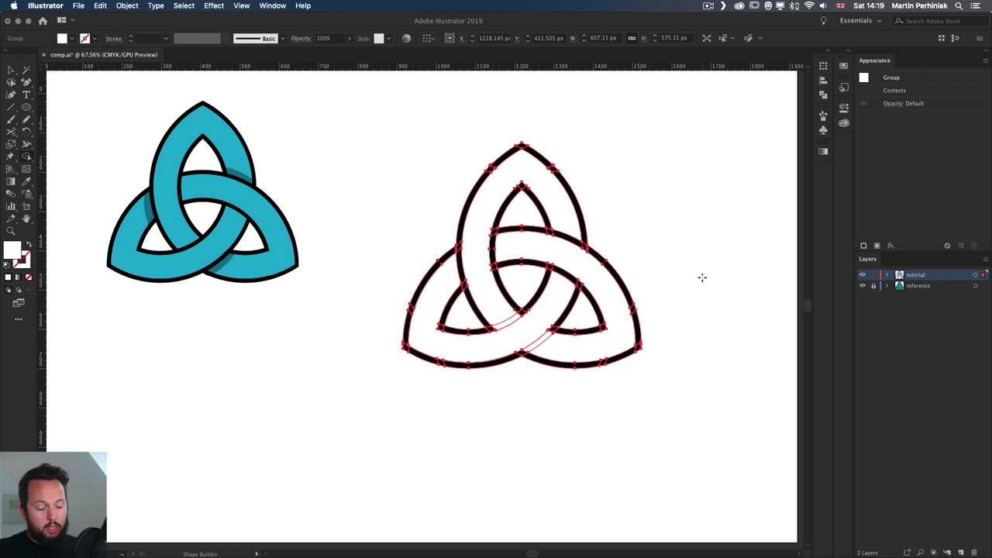
- Repaint the crossing near the knot's lower centre with the Live Paint Bucket so it interlaces
key("k")
left_click(540, 332, "alt")
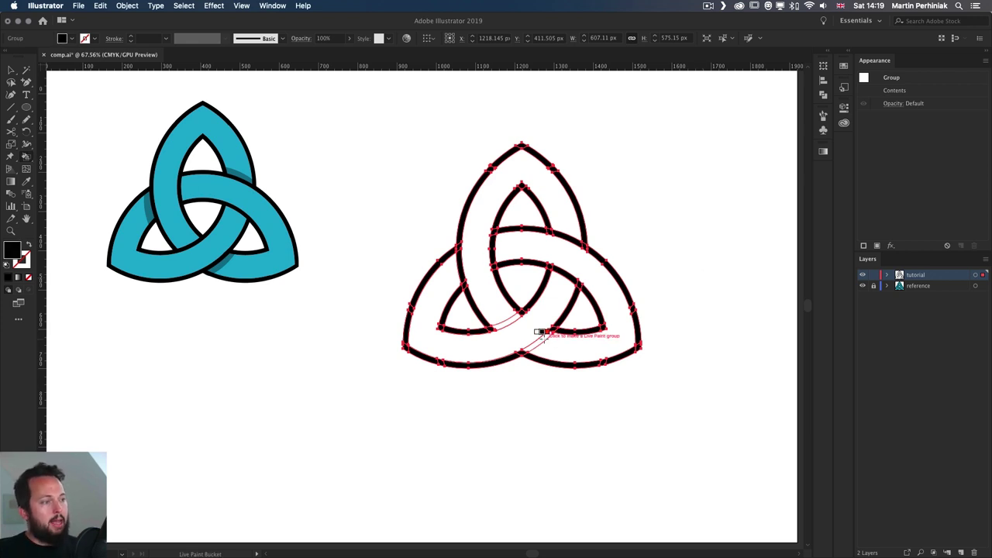
left_click(540, 332)
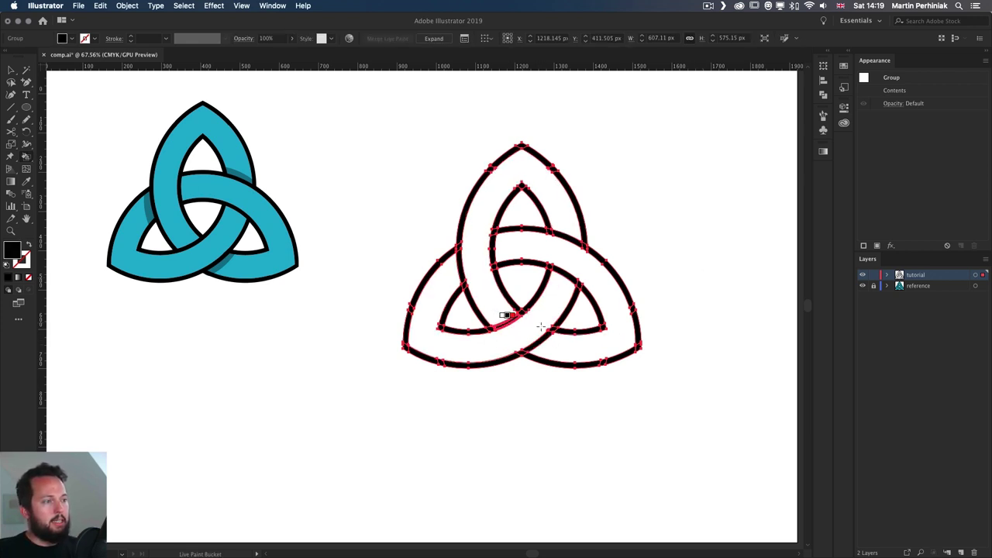
key("v")
left_click(716, 247)
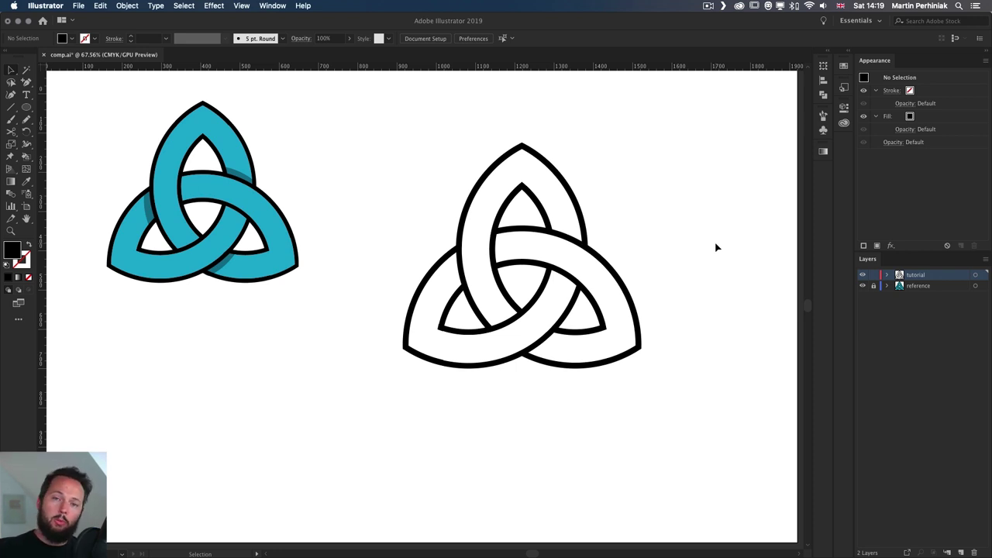
- Live-paint the knot's right, lower-left and top bands with the reference teal swatch
left_click_drag(405, 192, 726, 451)
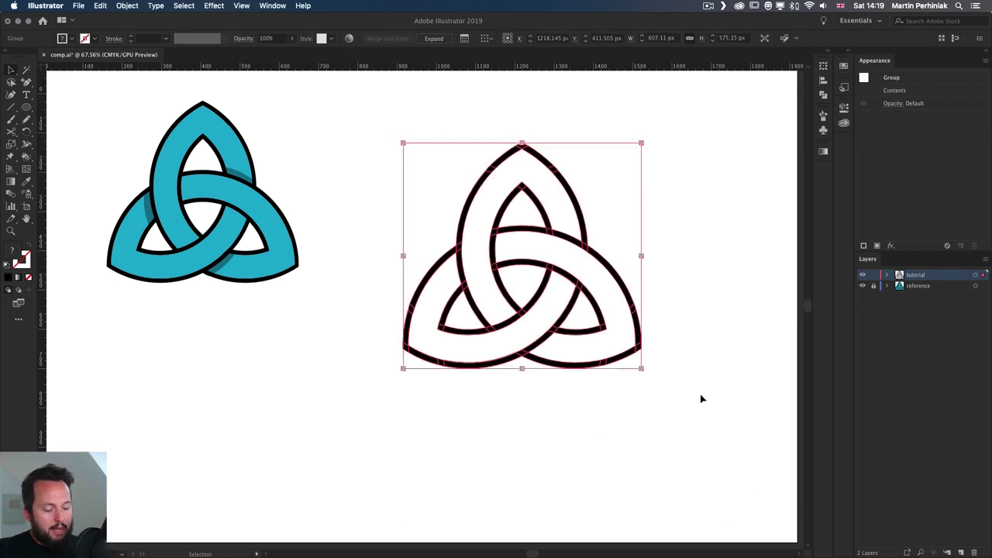
key("k")
key("Right")
key("Right")
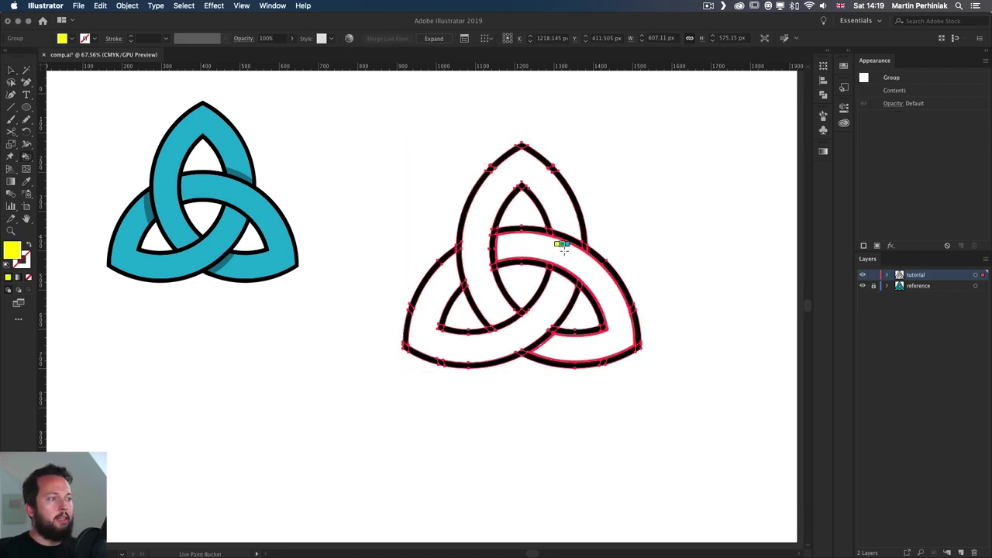
key("Right")
key("Right")
key("Left")
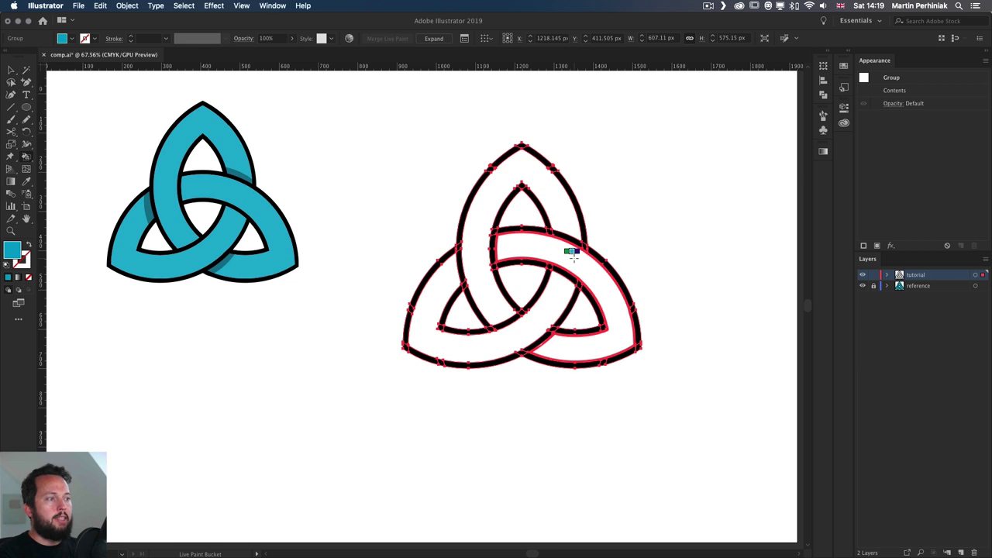
left_click(572, 251)
left_click(535, 332)
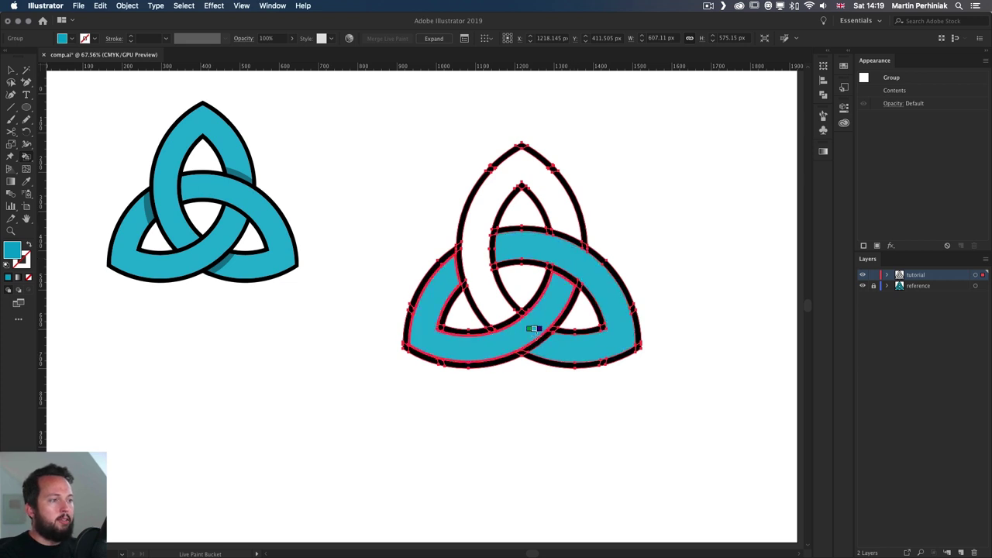
left_click(484, 270)
key("v")
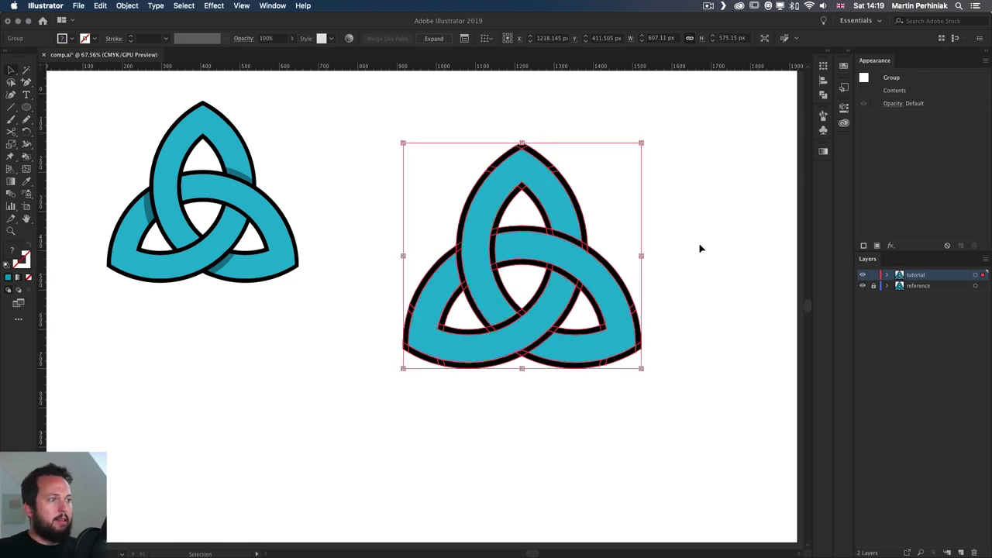
left_click(700, 248)
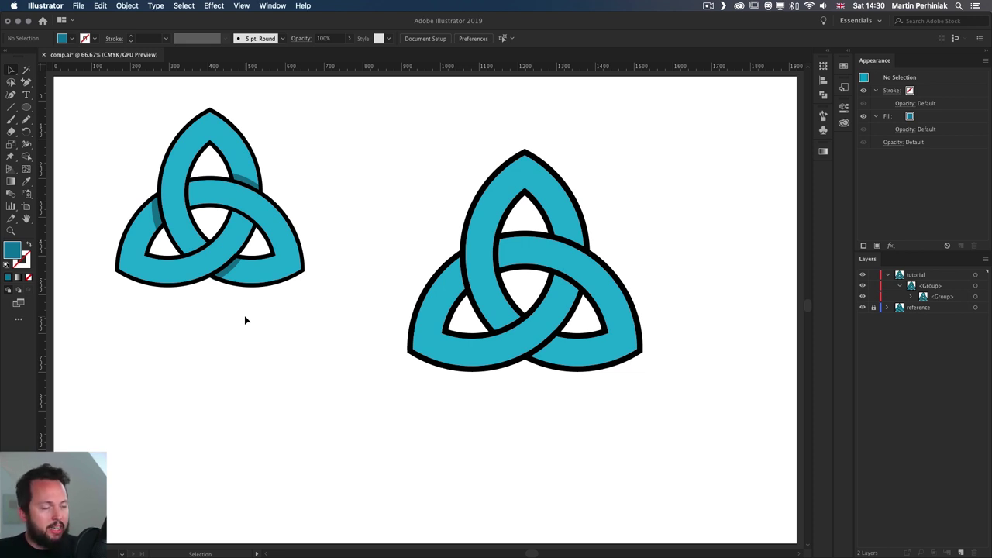
- Draw a large unfilled circle over the right knot with a 20 mm stroke and Multiply blending
left_click_drag(345, 174, 698, 342)
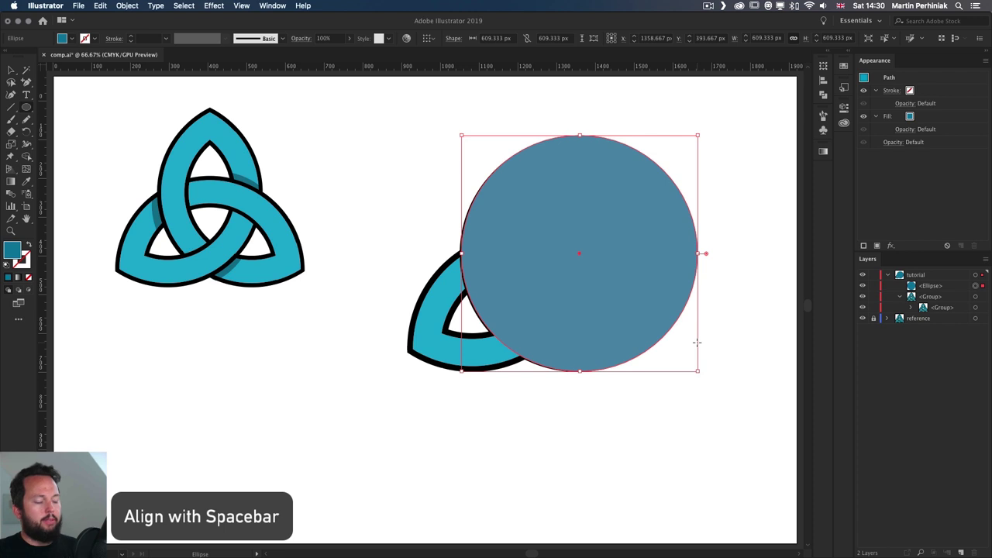
key("shift+x")
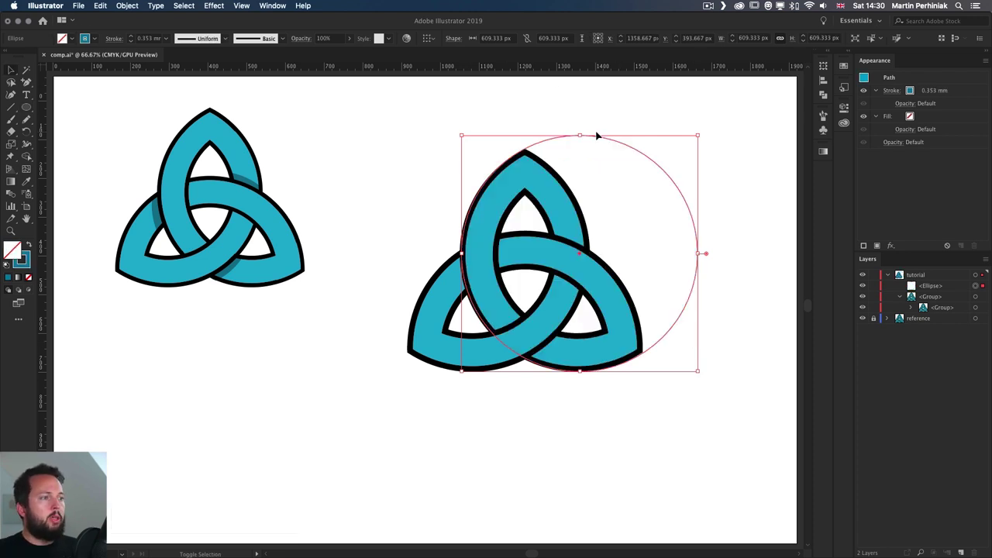
left_click(901, 90)
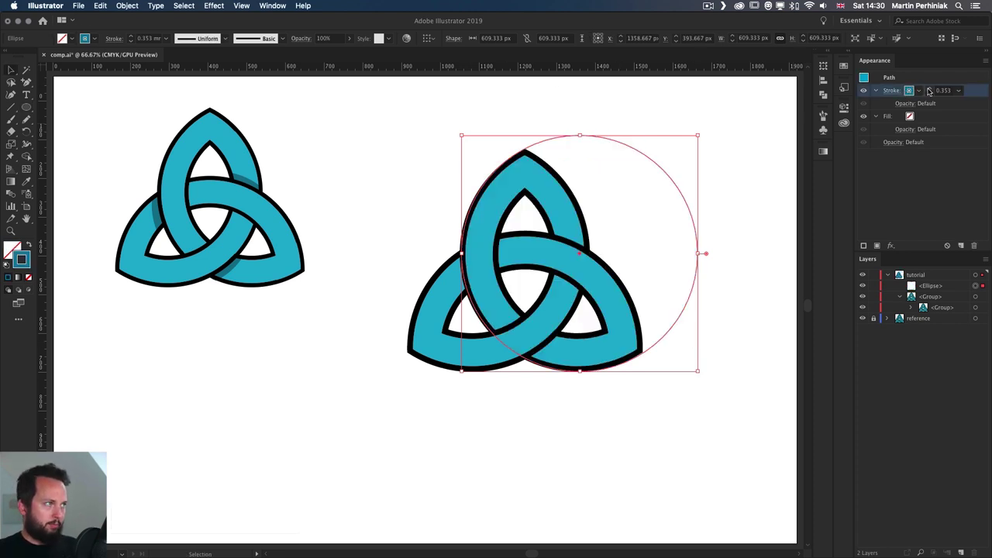
type("20")
key("Return")
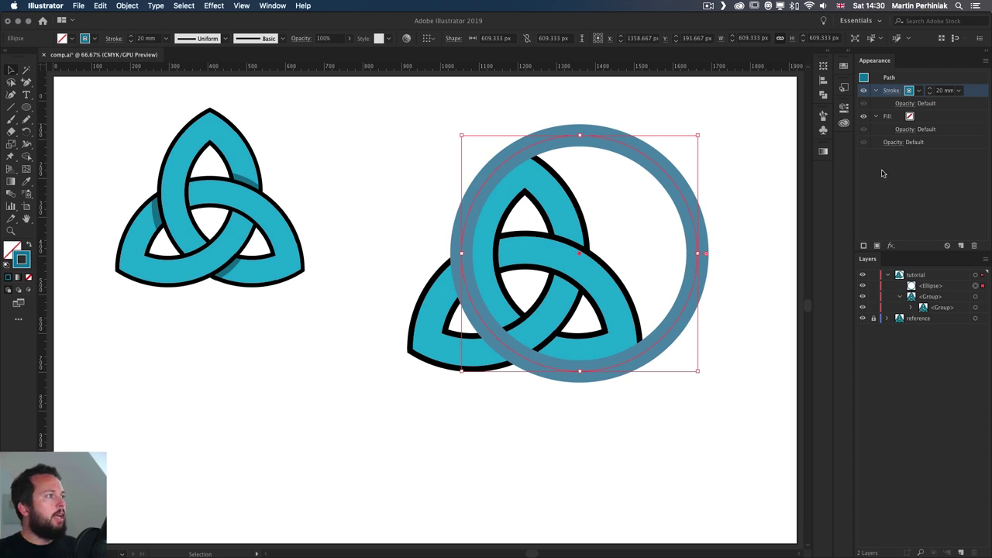
left_click(899, 143)
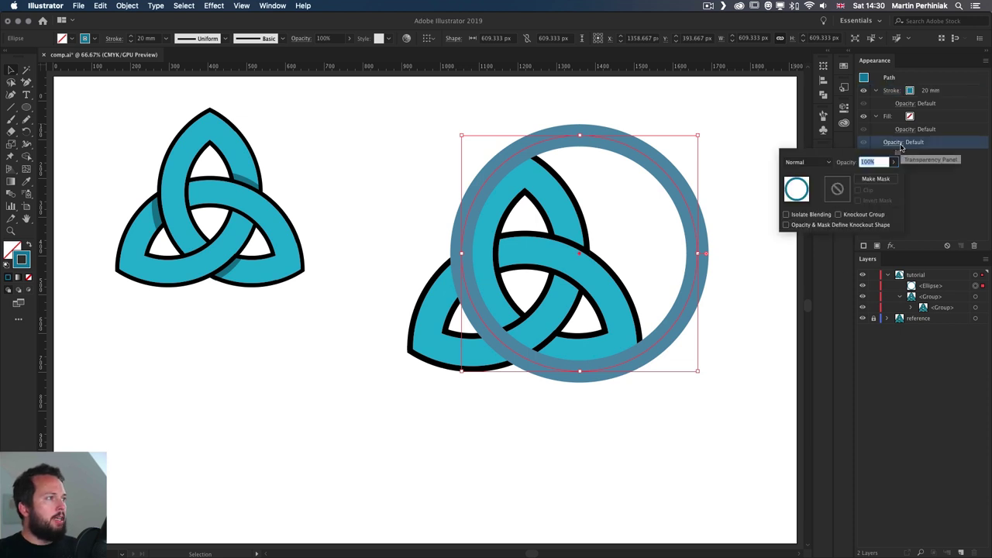
left_click(806, 162)
left_click(810, 197)
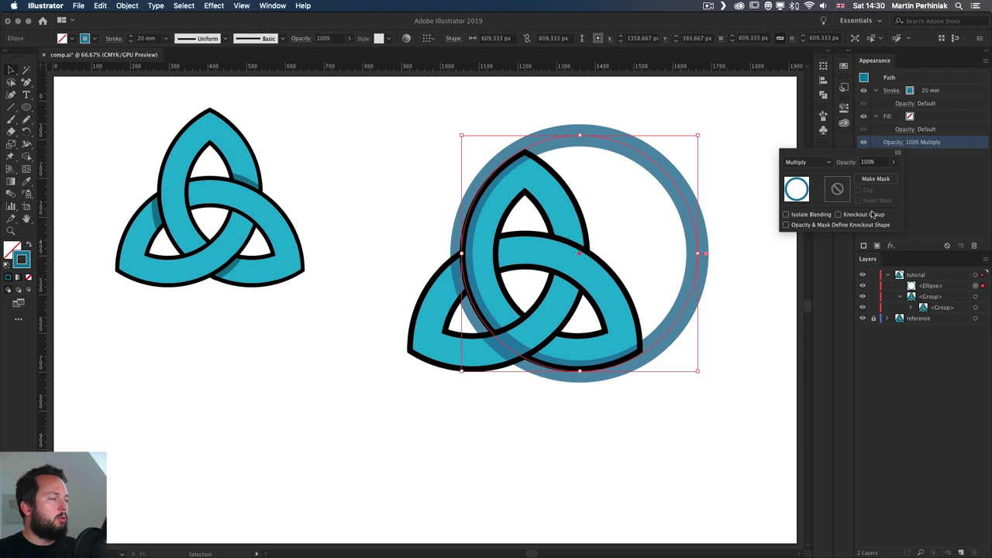
left_click(933, 216)
- Nudge the ring left and right to position it over the knot
key("Left")
key("Left")
key("Left")
key("Left")
key("Left")
key("Left")
key("Left")
key("Left")
key("Left")
key("Left")
key("Left")
key("Left")
key("Left")
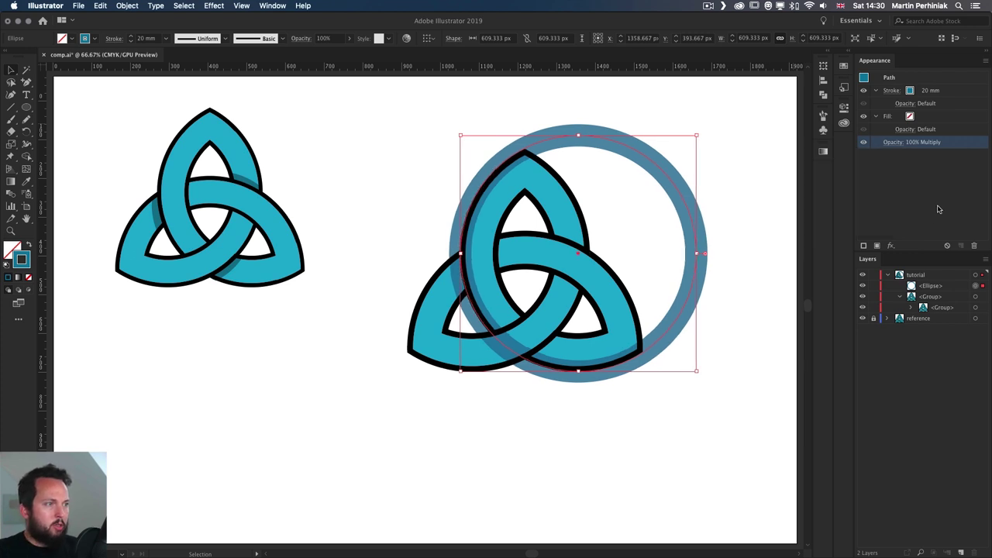
key("shift+Left")
key("shift+Left")
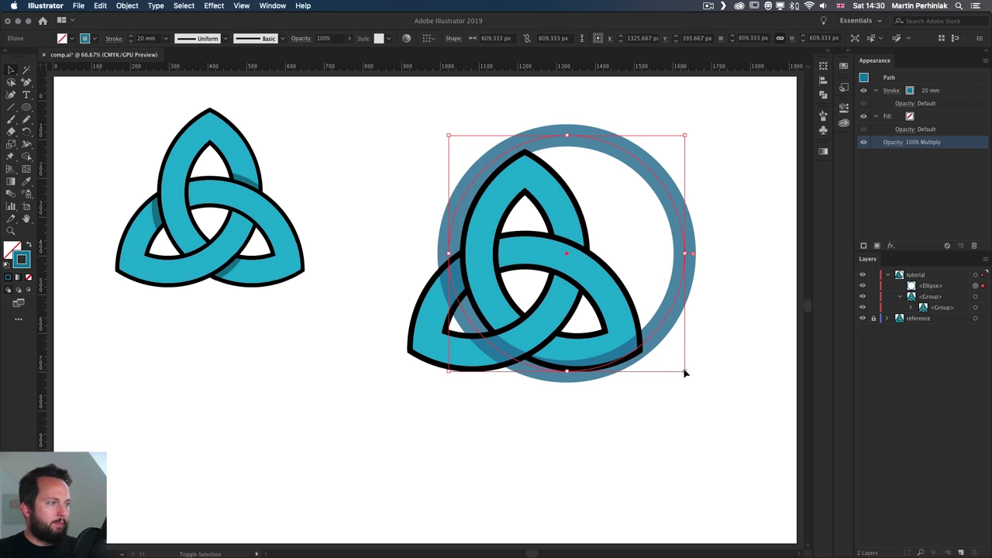
left_click_drag(685, 374, 689, 373)
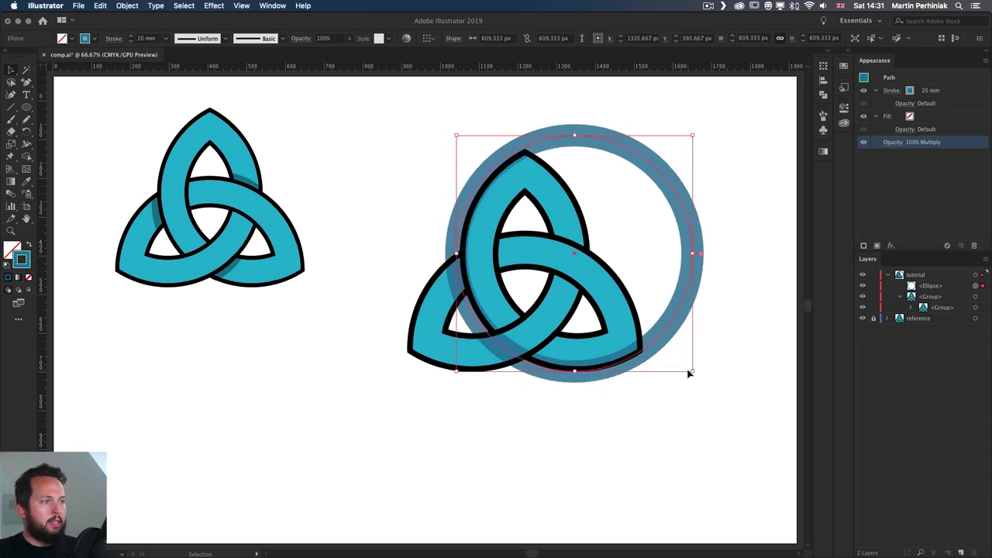
key("shift+Right")
key("Right")
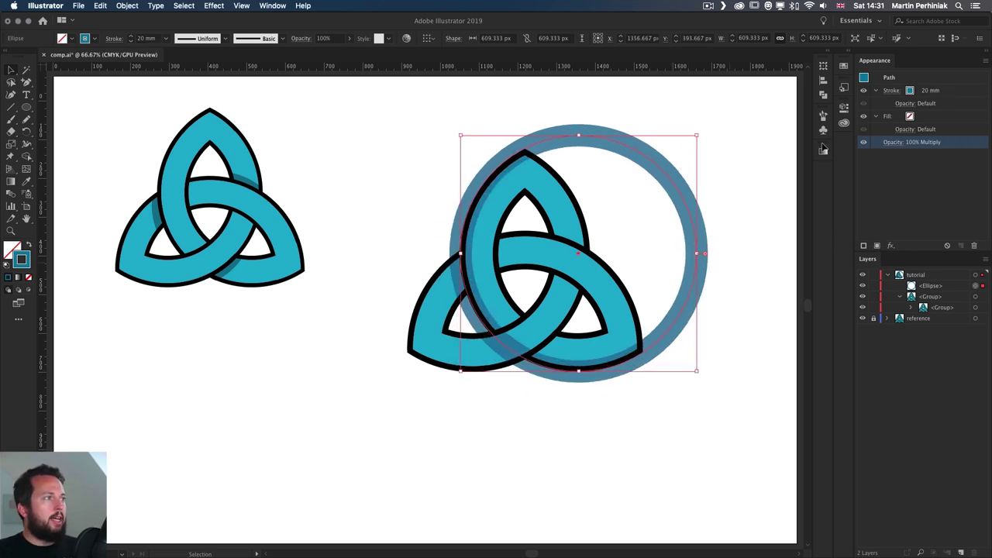
- Align the ring's stroke outside the path and thin it to 13 mm
left_click(890, 90)
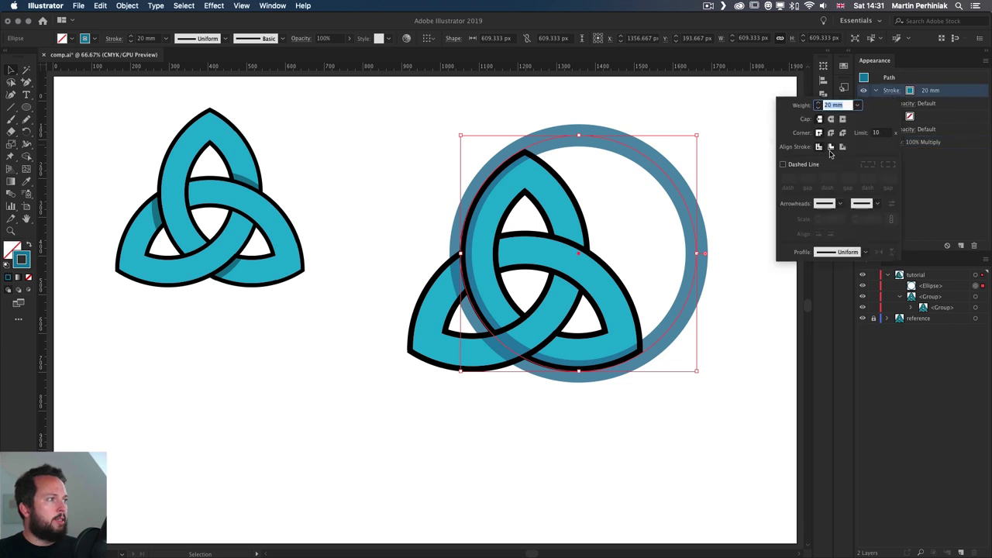
left_click(830, 148)
left_click(843, 147)
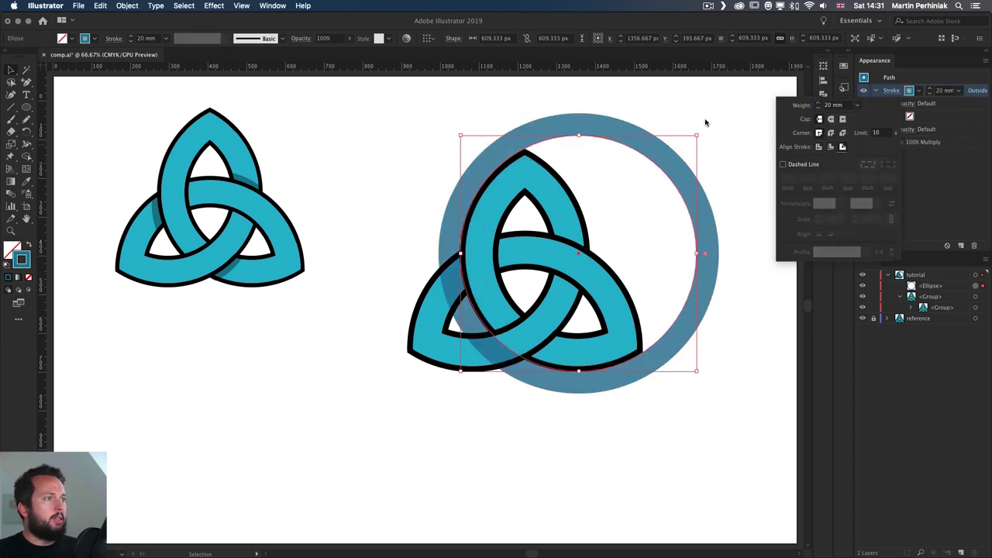
left_click(707, 121)
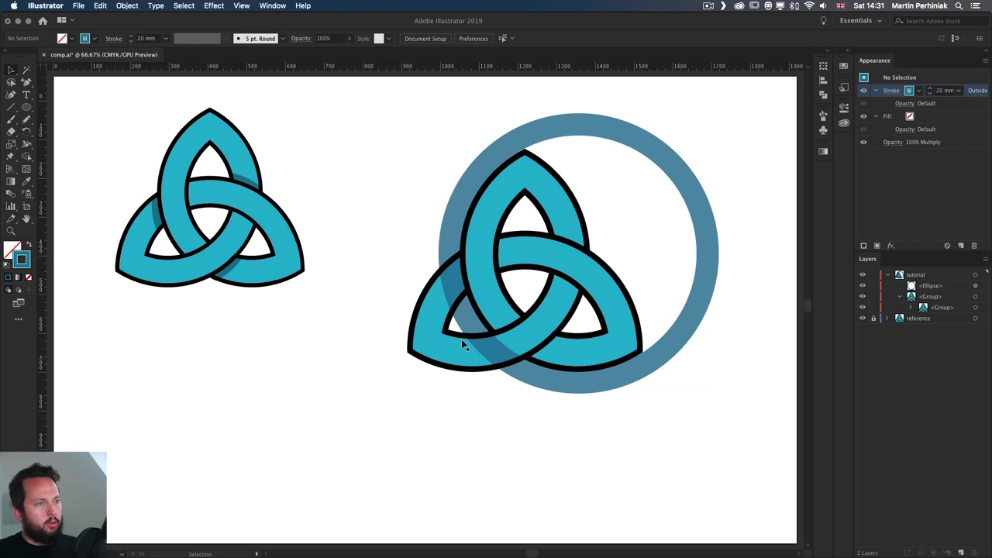
left_click(618, 125)
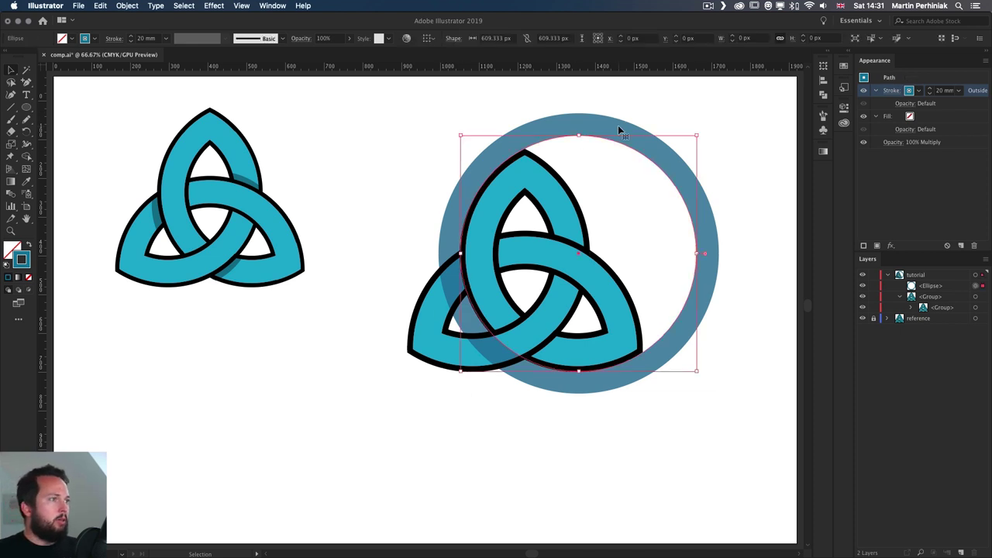
left_click(929, 93)
left_click(929, 93)
left_click(929, 93)
left_click(930, 93)
left_click(930, 93)
left_click(930, 94)
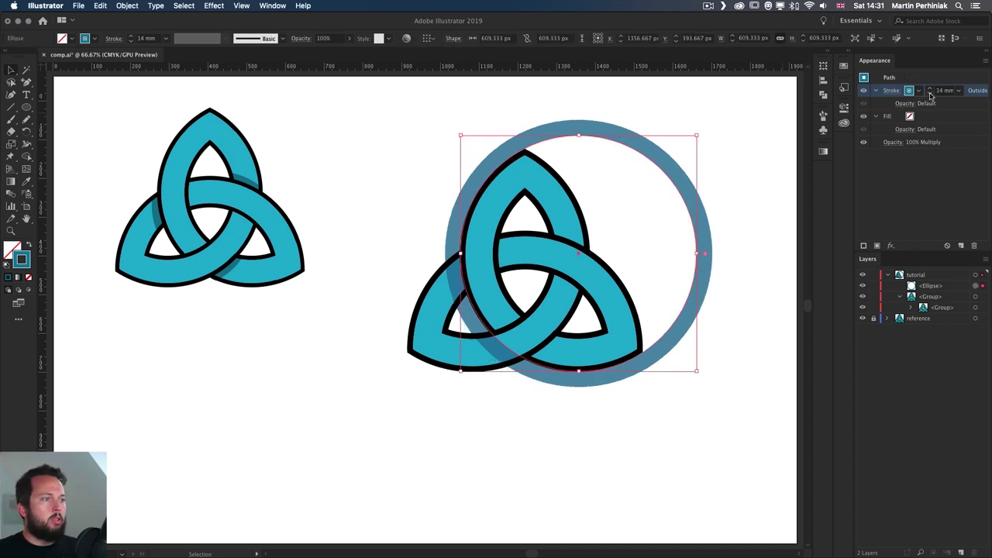
left_click(930, 94)
left_click(727, 138)
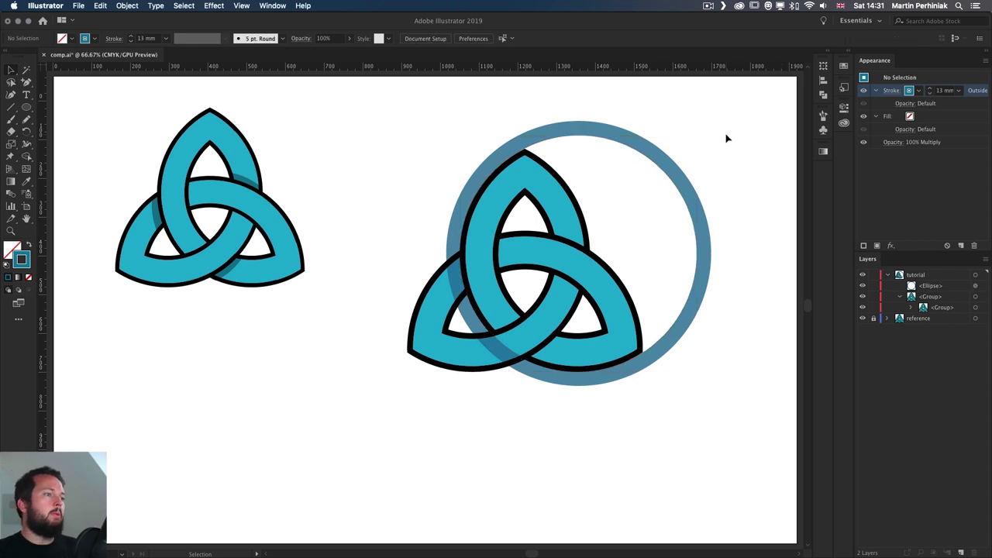
- Expand the ring's stroke and delete its portion outside the knot with the Shape Builder
left_click(546, 132)
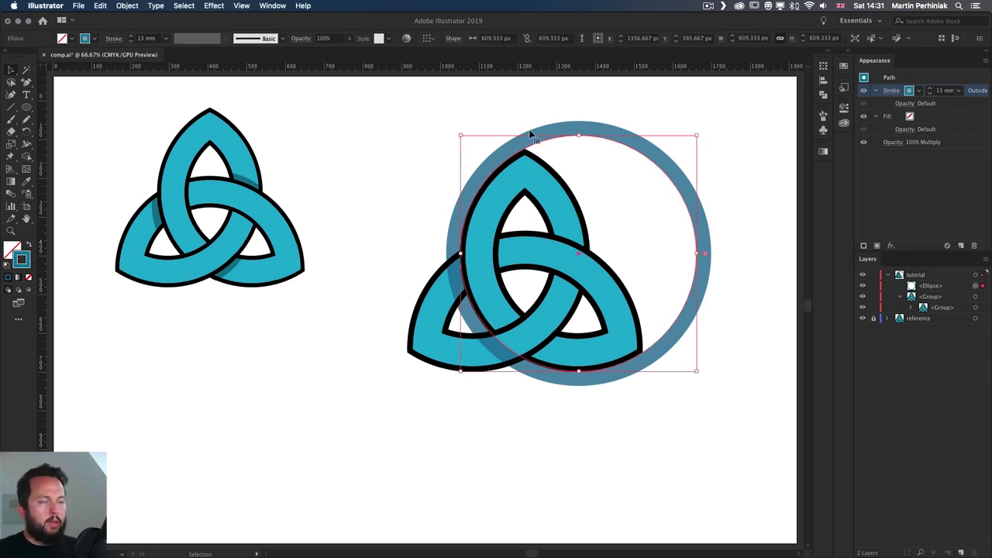
left_click(124, 6)
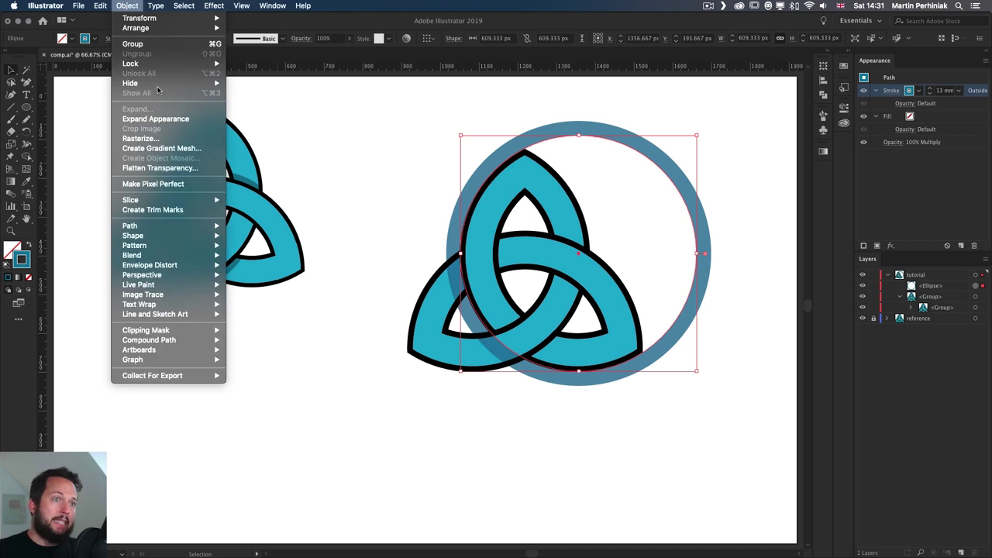
left_click(155, 118)
left_click(401, 204)
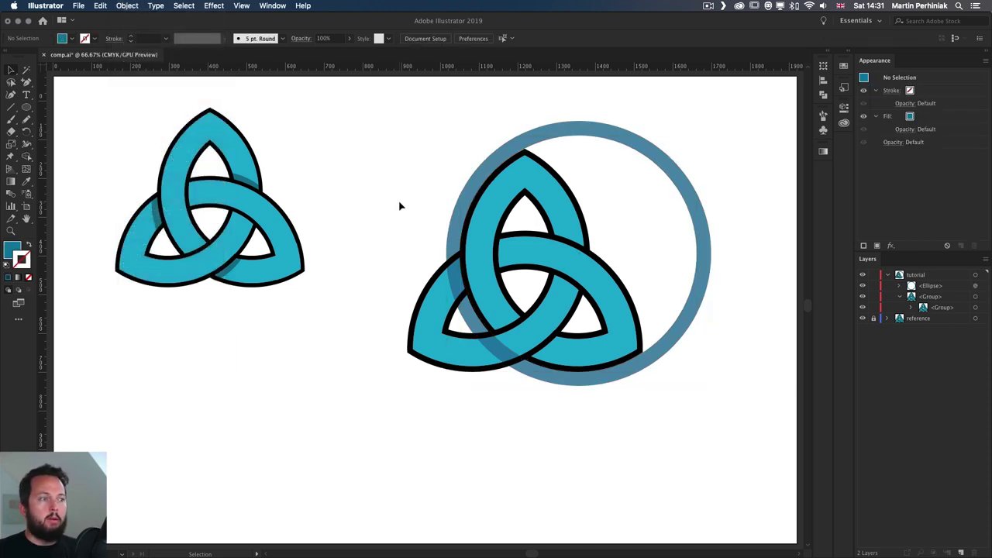
left_click_drag(374, 136, 752, 478)
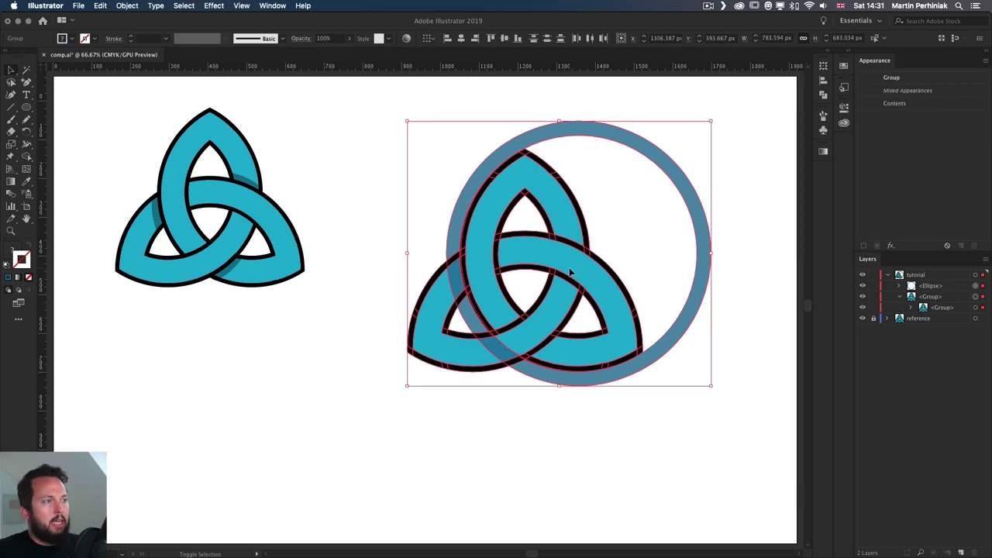
key("shift+m")
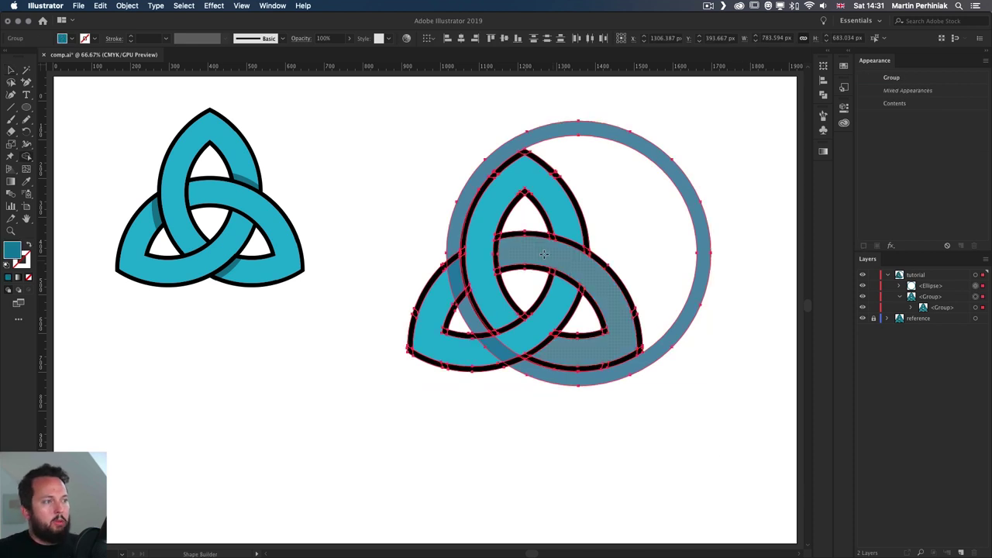
left_click(459, 211, "alt")
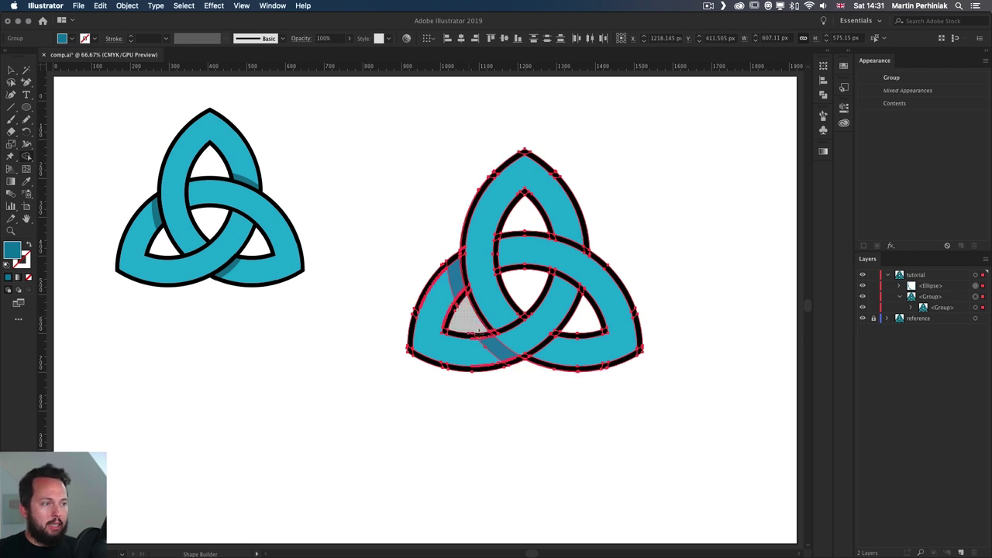
- Select the remaining dark crescent shadow group and zoom in on it
key("v")
left_click(571, 418)
left_click(495, 346)
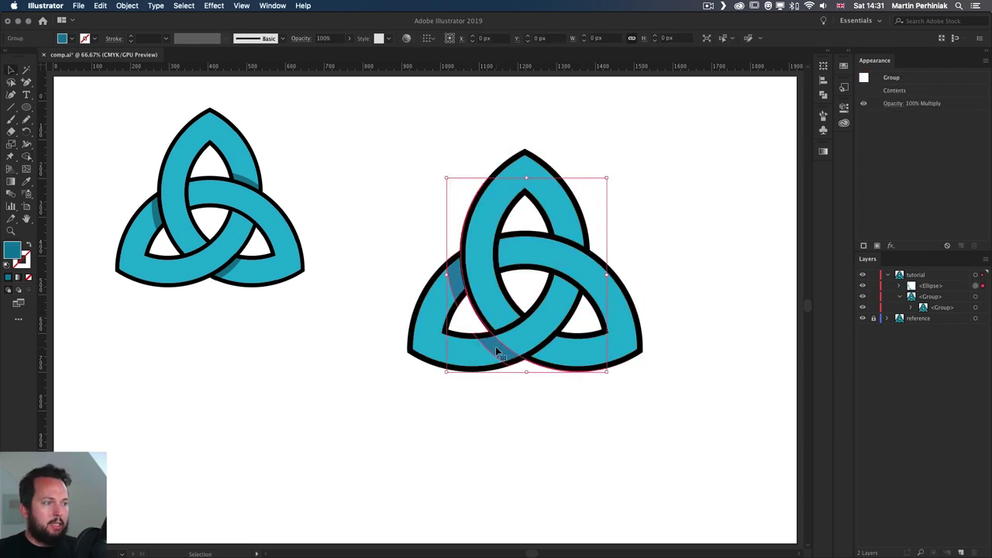
scroll(484, 342, "up", 3)
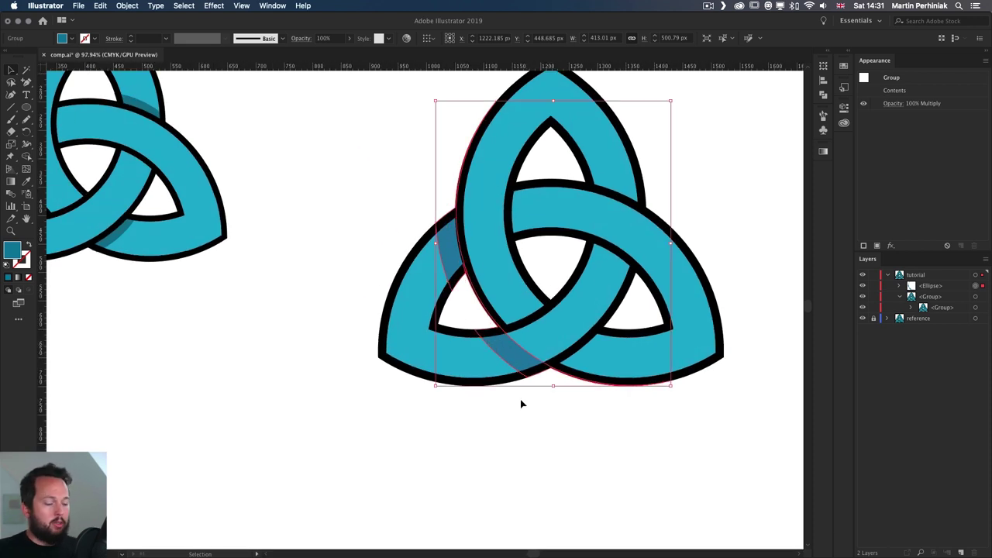
- Erase the shadow strip down to a short wedge where the lower-left band meets the top band
key("shift+e")
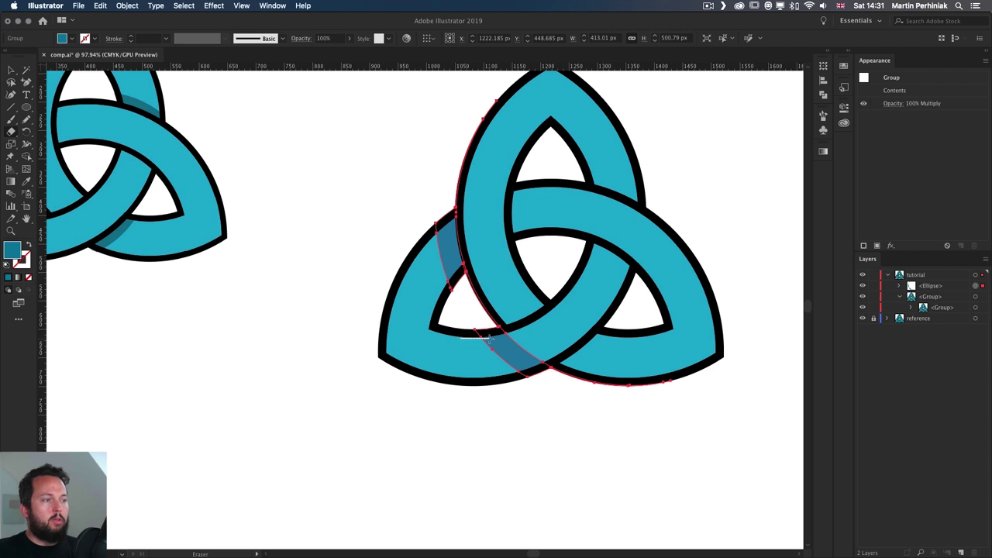
left_click_drag(490, 338, 501, 367)
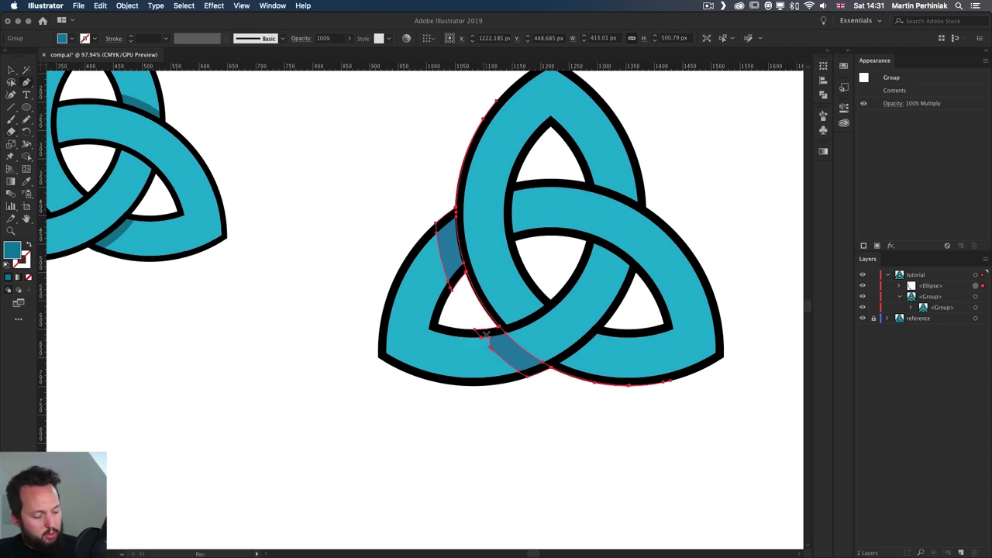
key("shift+e")
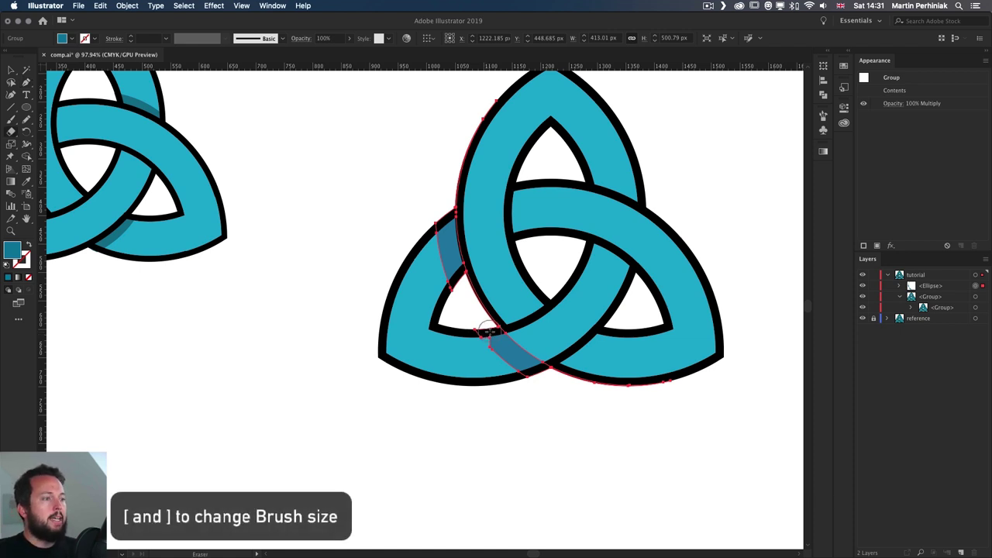
mouse_move(481, 329)
left_mouse_down()
mouse_move(537, 377)
mouse_move(687, 373)
left_mouse_up()
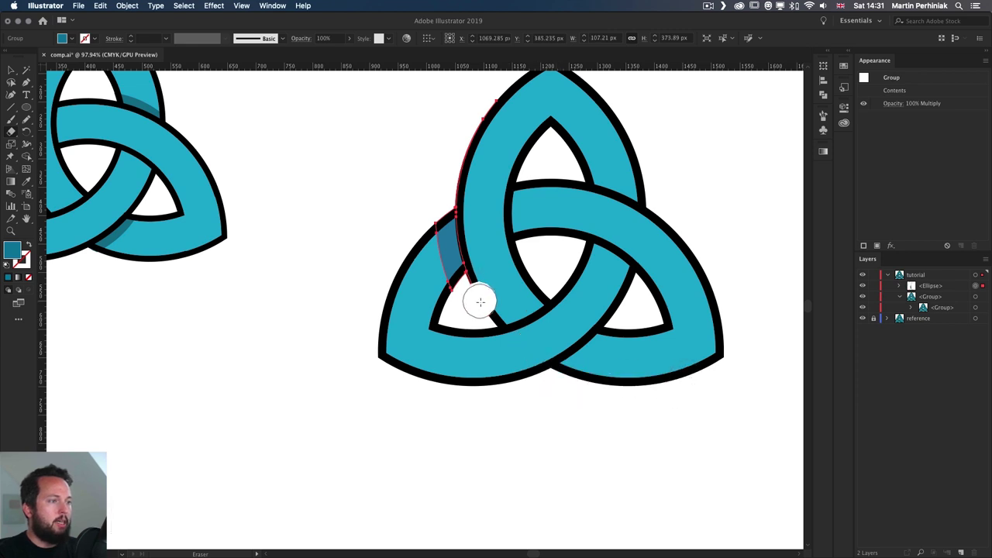
mouse_move(473, 285)
left_mouse_down()
mouse_move(465, 287)
mouse_move(481, 288)
left_mouse_up()
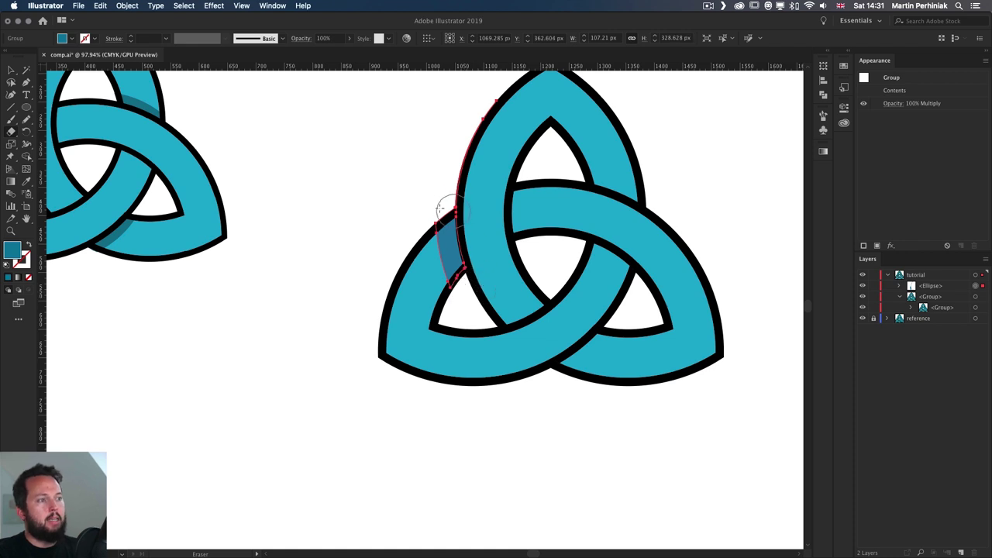
mouse_move(465, 159)
left_mouse_down()
mouse_move(499, 102)
mouse_move(456, 186)
left_mouse_up()
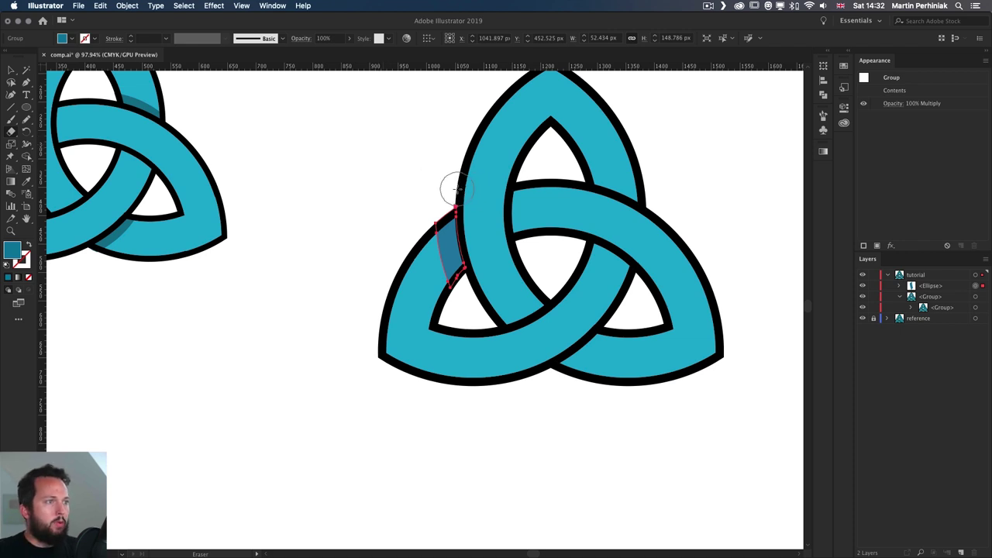
key("v")
left_click(367, 170)
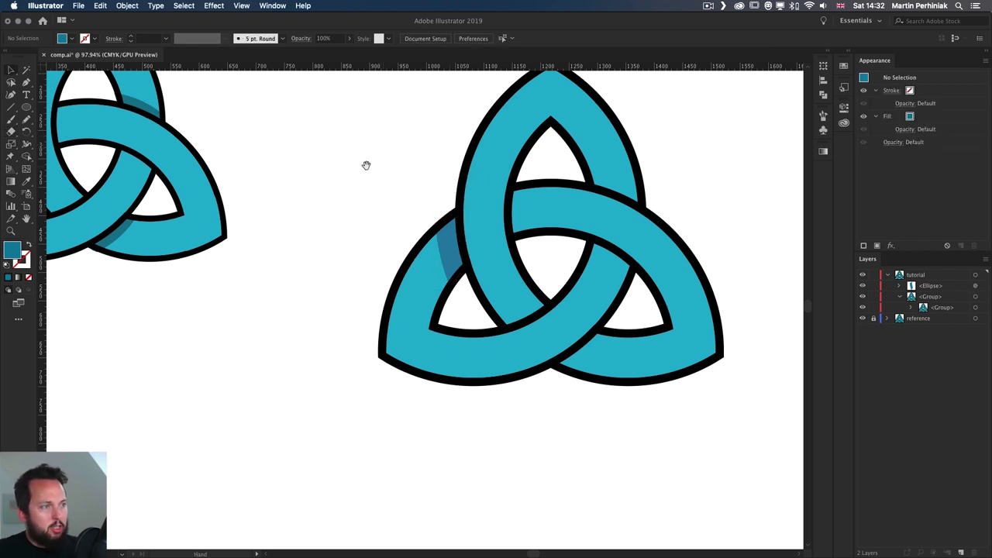
- Copy the shadow wedge to the upper-right crossing, rotating and nudging it to fit
left_click_drag(365, 166, 295, 218)
left_click_drag(219, 226, 353, 232)
left_click_drag(470, 293, 681, 220, "alt")
key("r")
key("v")
key("Down")
key("Down")
key("Down")
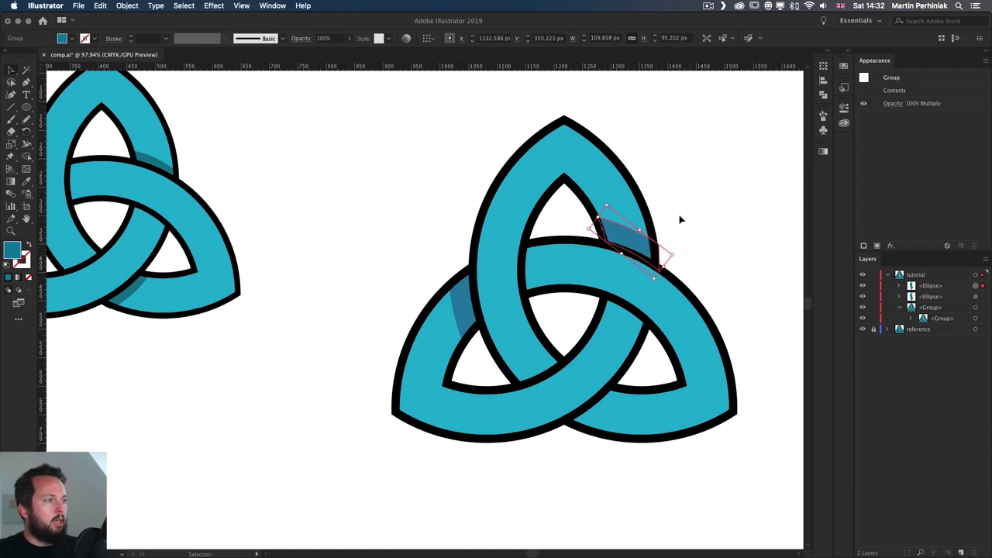
left_click(680, 219)
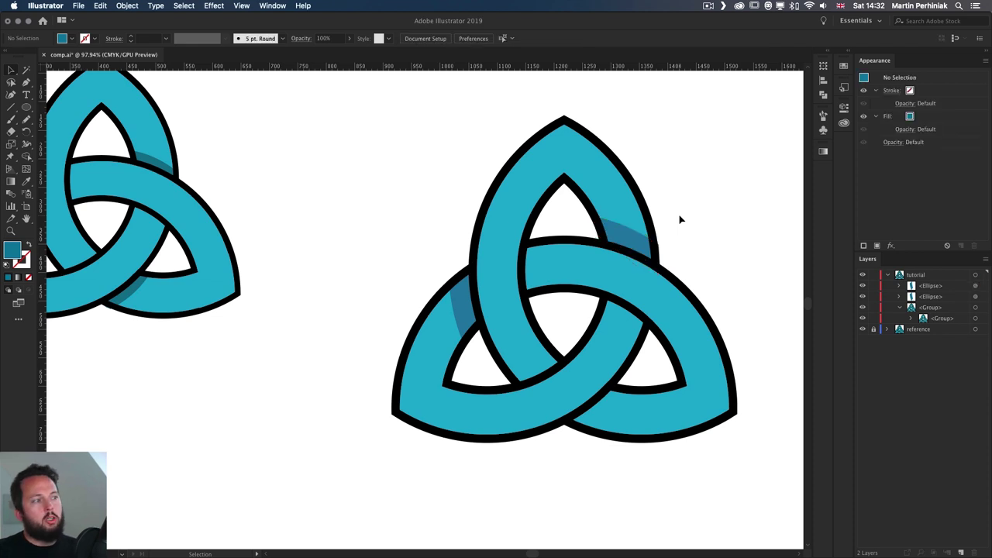
left_click(634, 252)
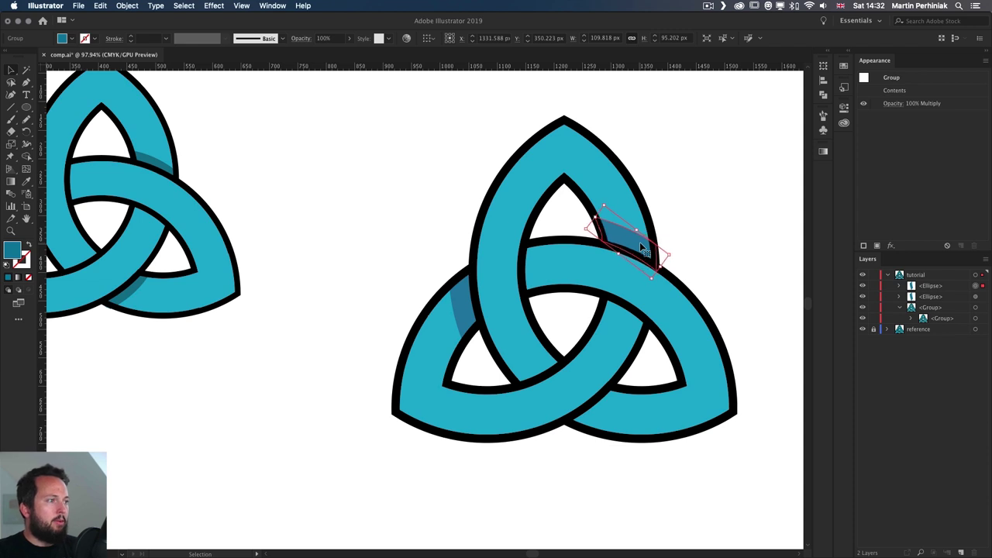
key("Left")
key("Left")
key("Left")
key("Left")
key("Left")
key("Left")
key("r")
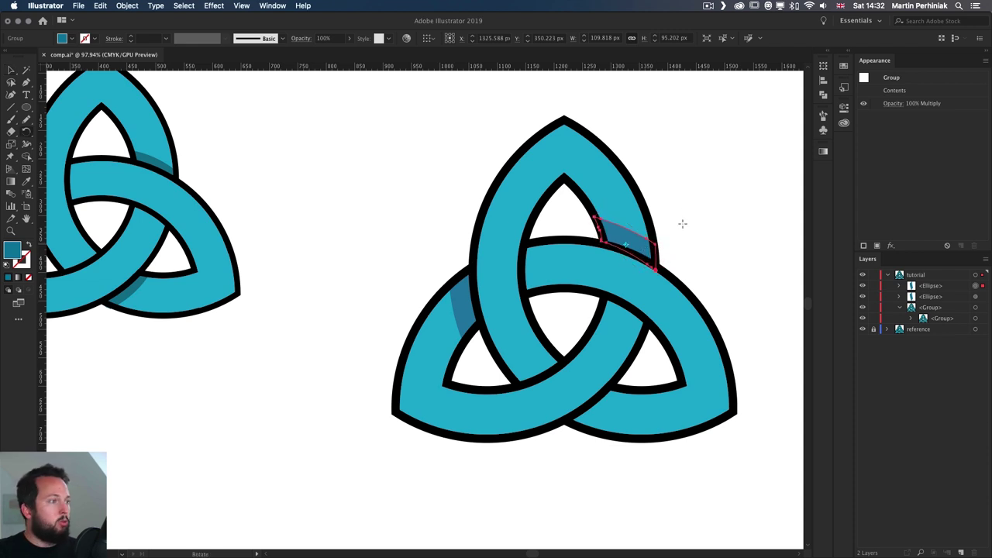
left_click_drag(682, 222, 681, 220)
key("v")
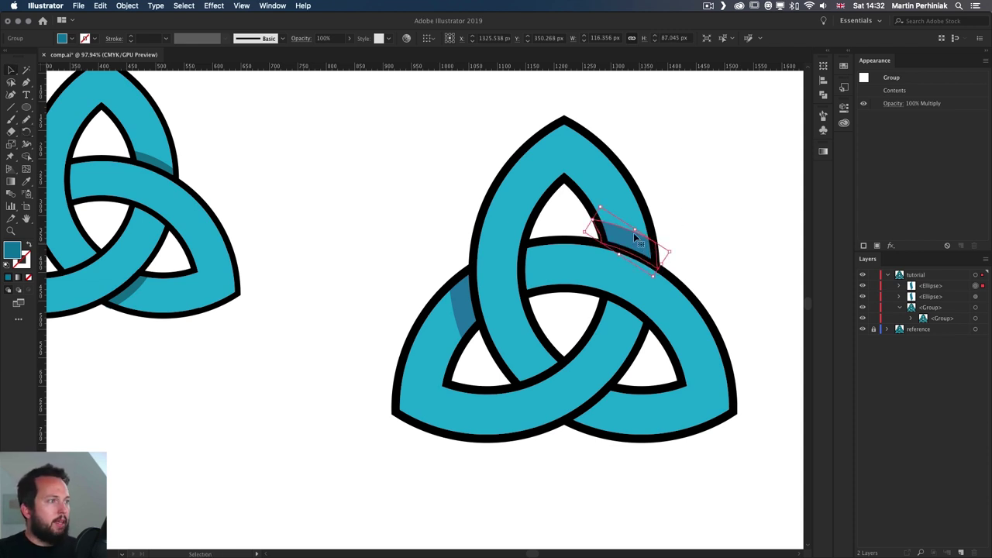
- Copy a rotated wedge to the lower crossing, then zoom out to show both knots
left_click_drag(621, 236, 640, 360)
key("r")
key("v")
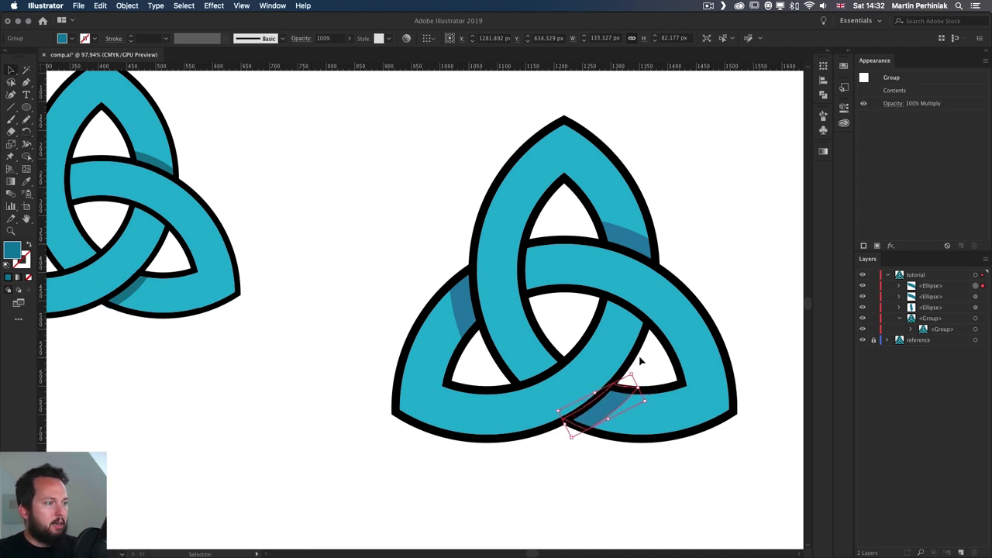
left_click(643, 467)
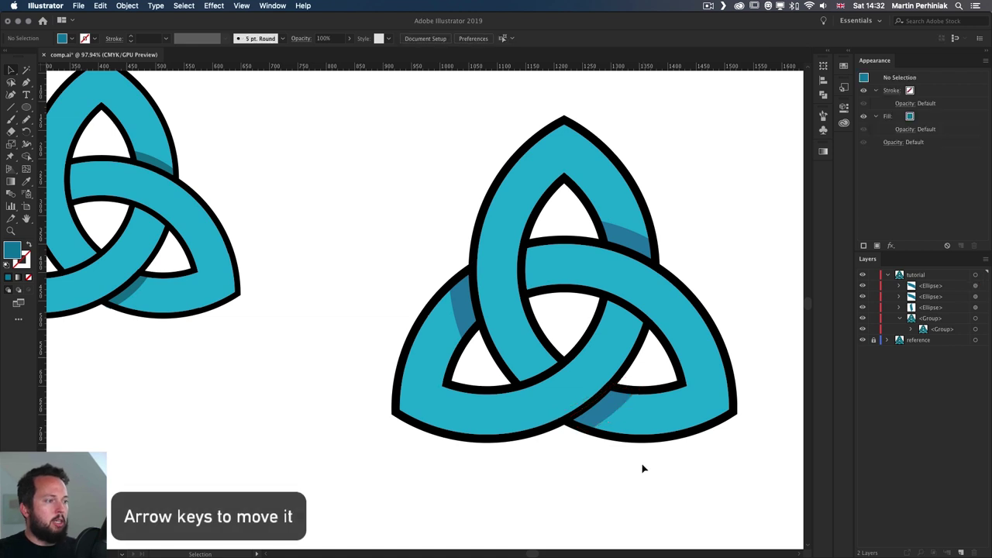
left_click_drag(642, 467, 535, 401)
left_click_drag(513, 367, 532, 372)
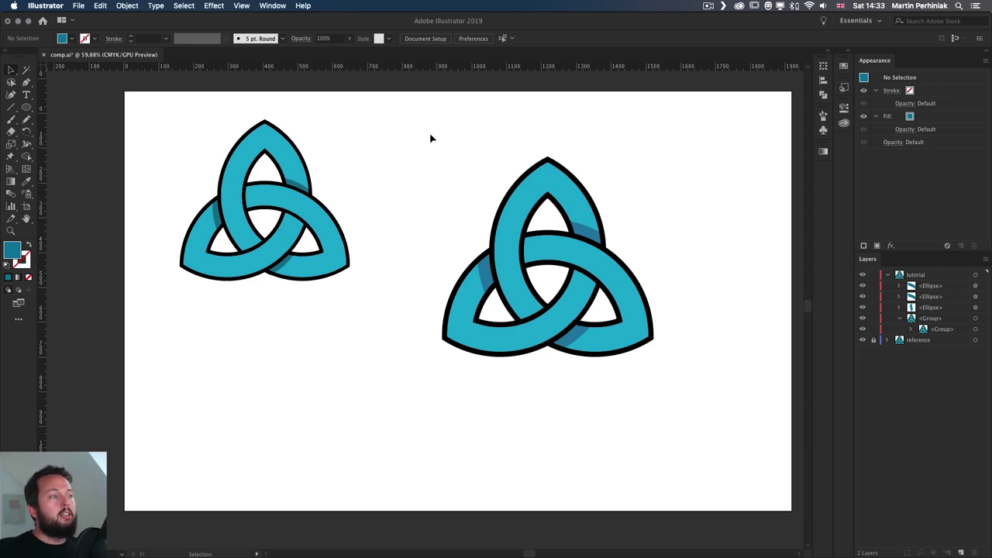
- Recolour the right triquetra from teal to yellow-green using Recolor Artwork's colour wheel
left_click_drag(432, 138, 720, 457)
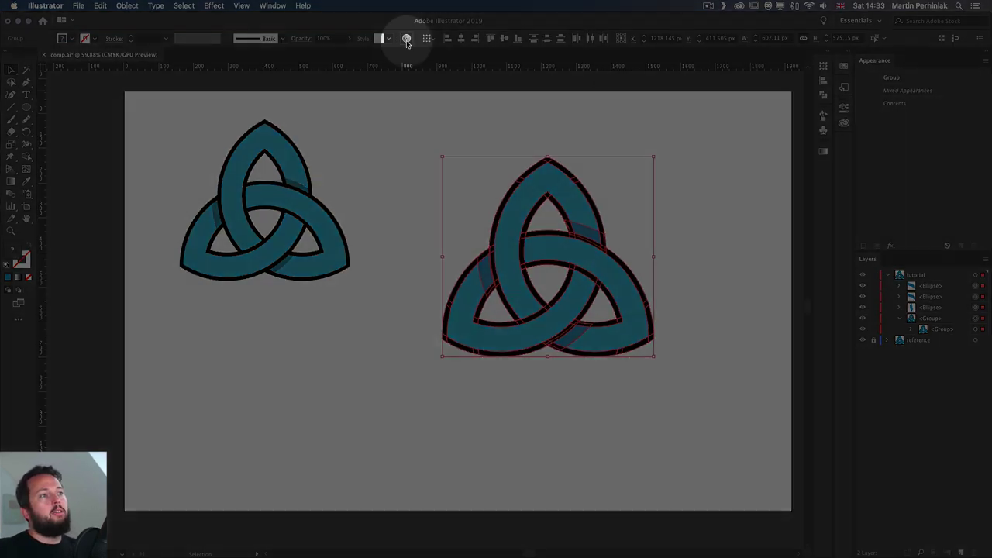
left_click(407, 38)
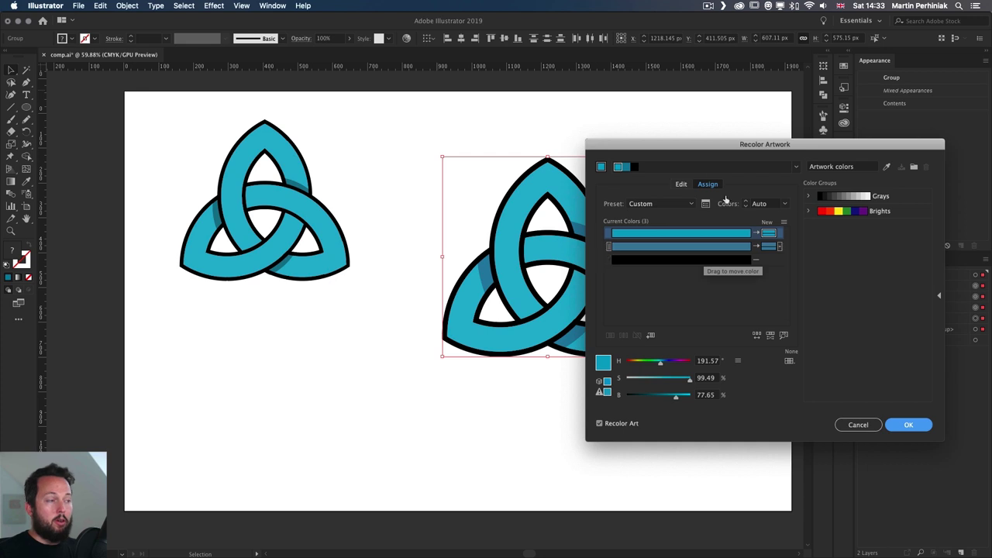
left_click(682, 185)
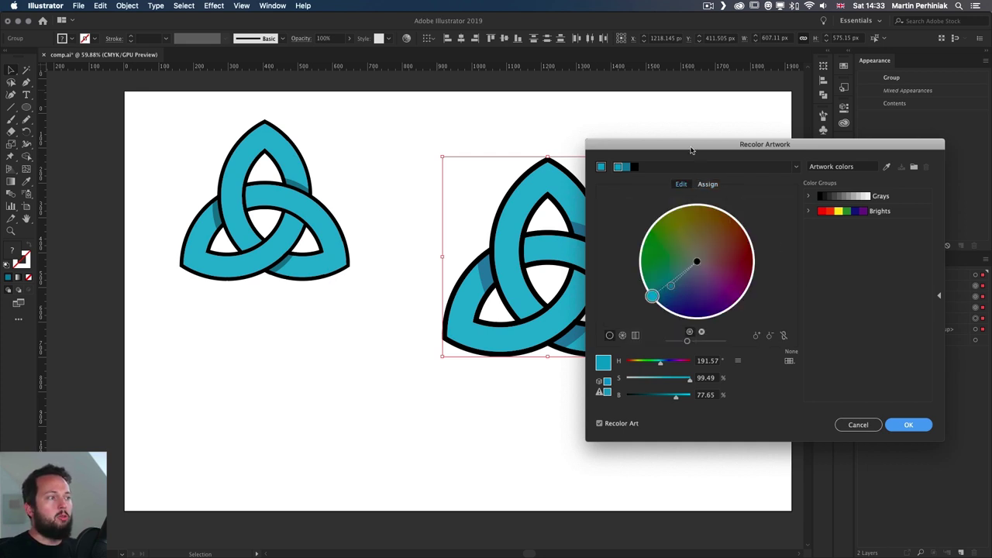
left_click_drag(692, 151, 752, 103)
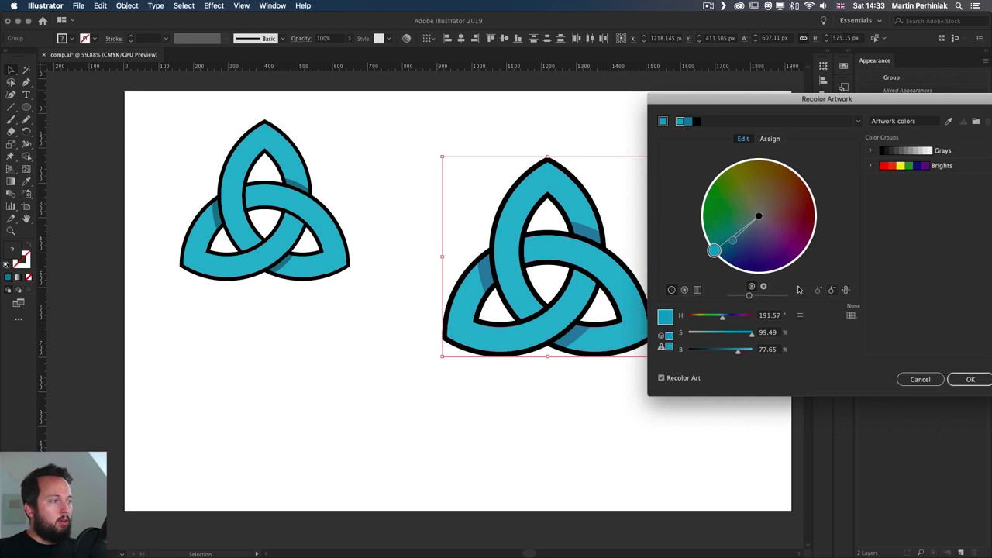
left_click_drag(713, 250, 738, 194)
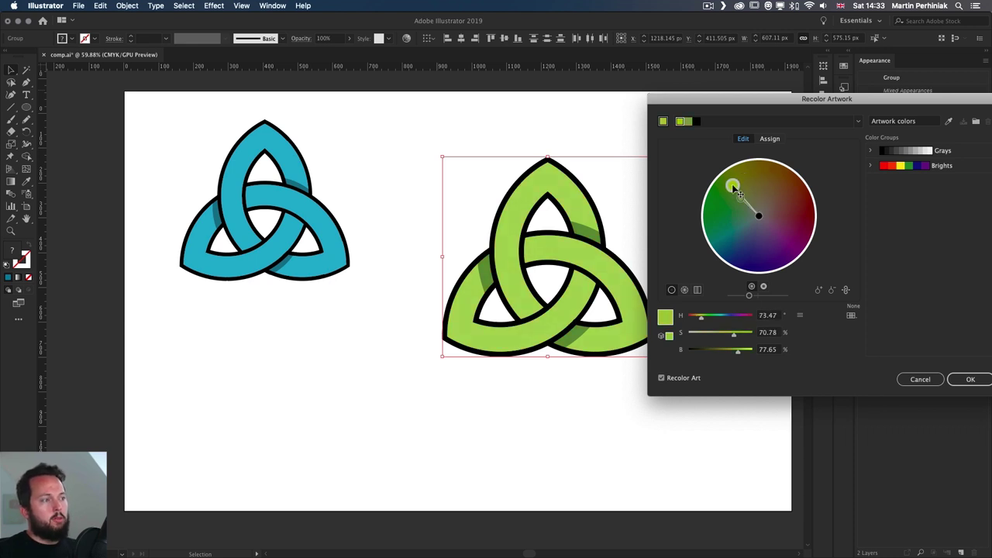
left_click(969, 379)
left_click(543, 409)
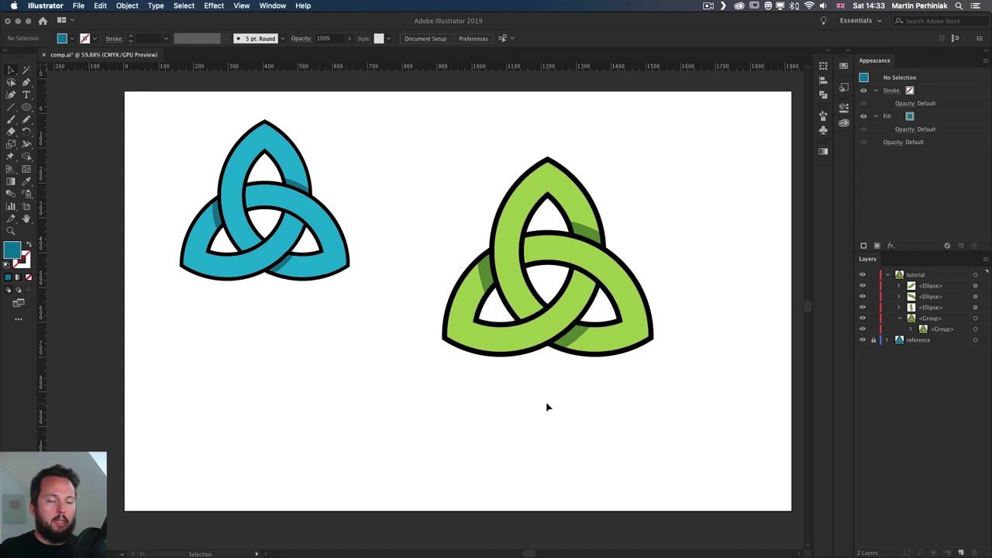
- Zoom in slightly, then switch over to the Milanote Celtic Knots board
key("super+equal")
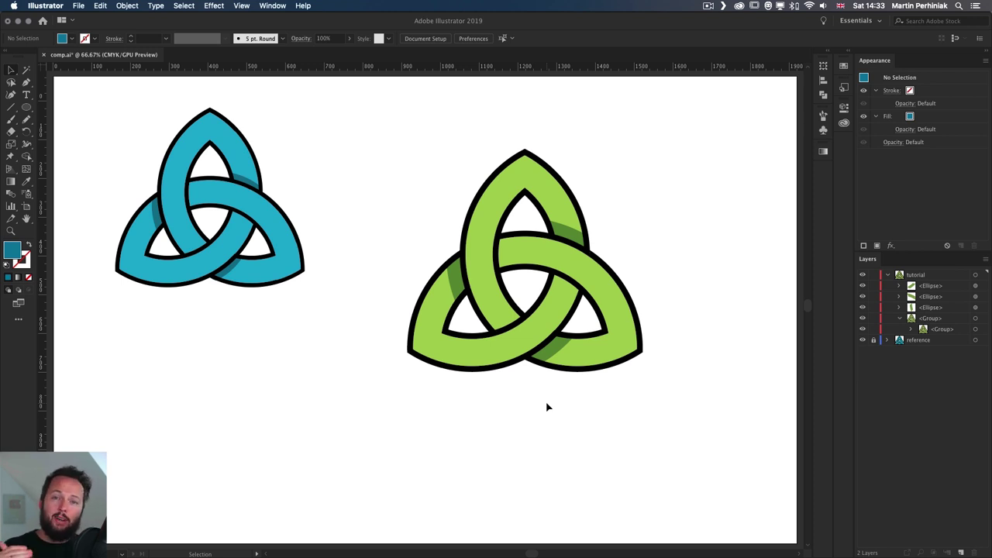
key("a")
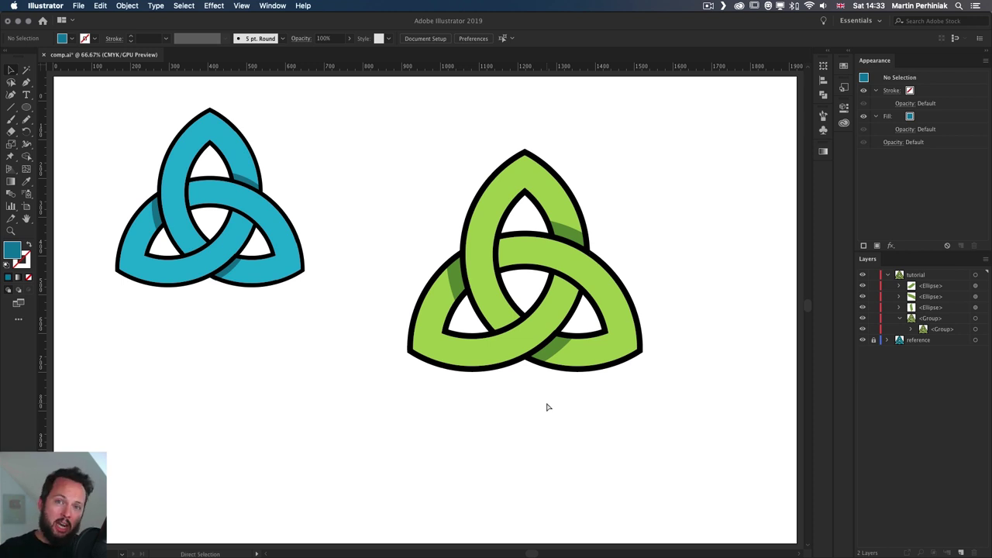
key("super+Tab")
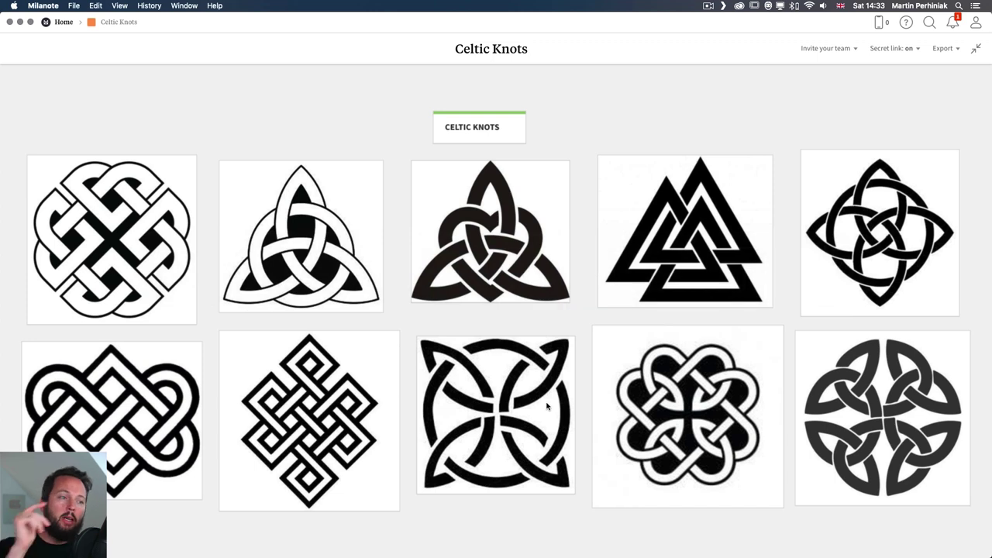